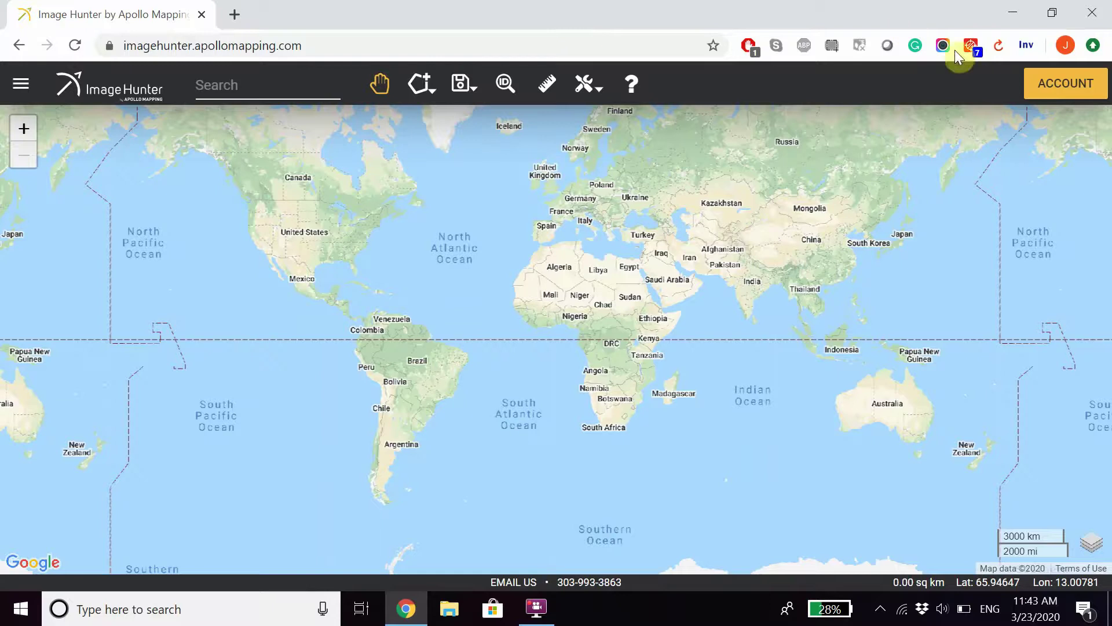
# Step: Look over the account login and sign-up forms, then close the login window
pyautogui.click(1071, 85)
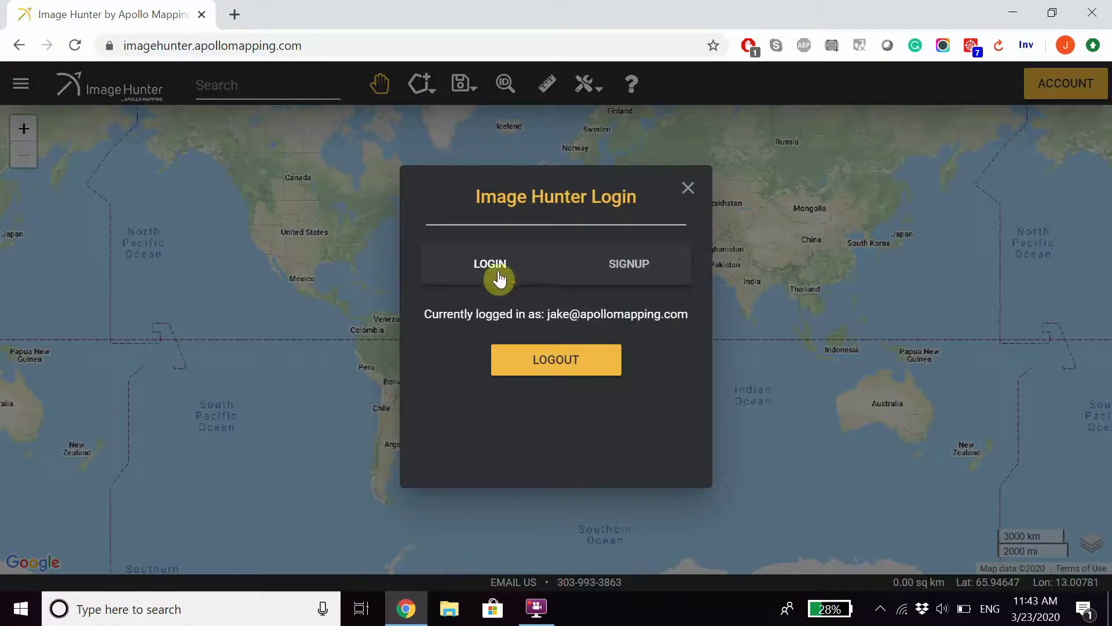
pyautogui.click(594, 263)
pyautogui.click(435, 253)
pyautogui.click(689, 194)
# Step: Browse the side panel's account options and saved-search details, then hide the panel
pyautogui.click(22, 90)
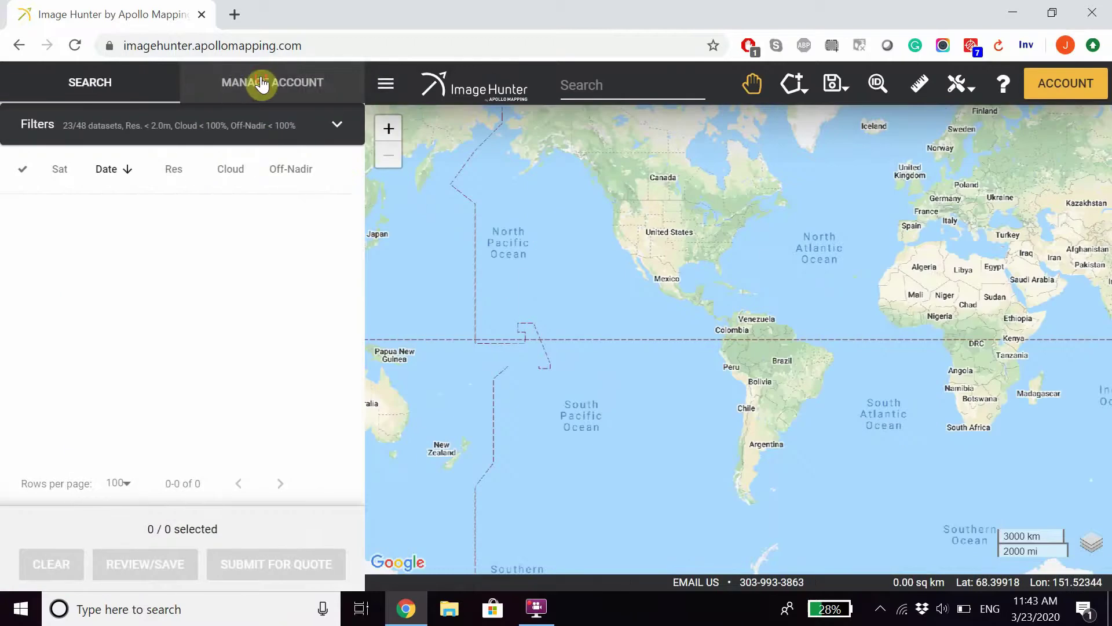
pyautogui.click(259, 84)
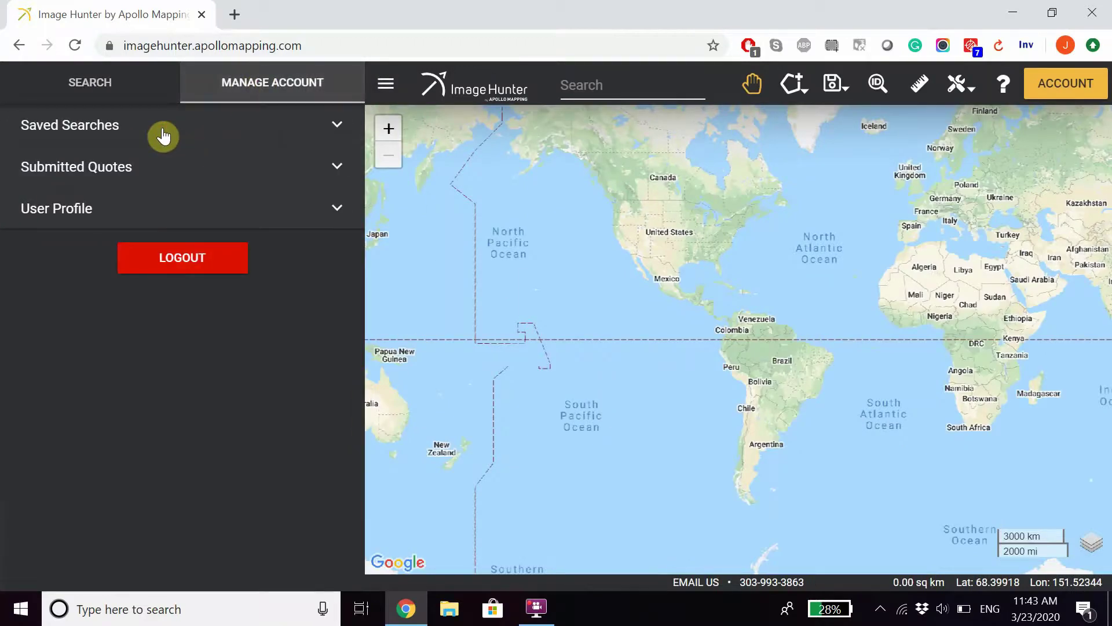
pyautogui.click(337, 125)
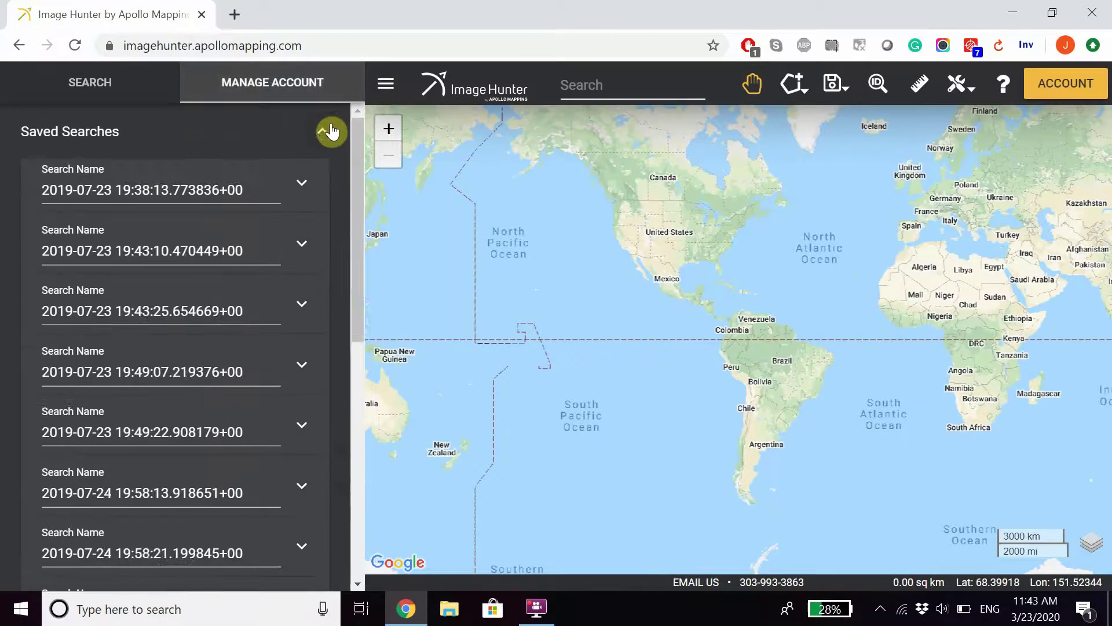
pyautogui.click(301, 206)
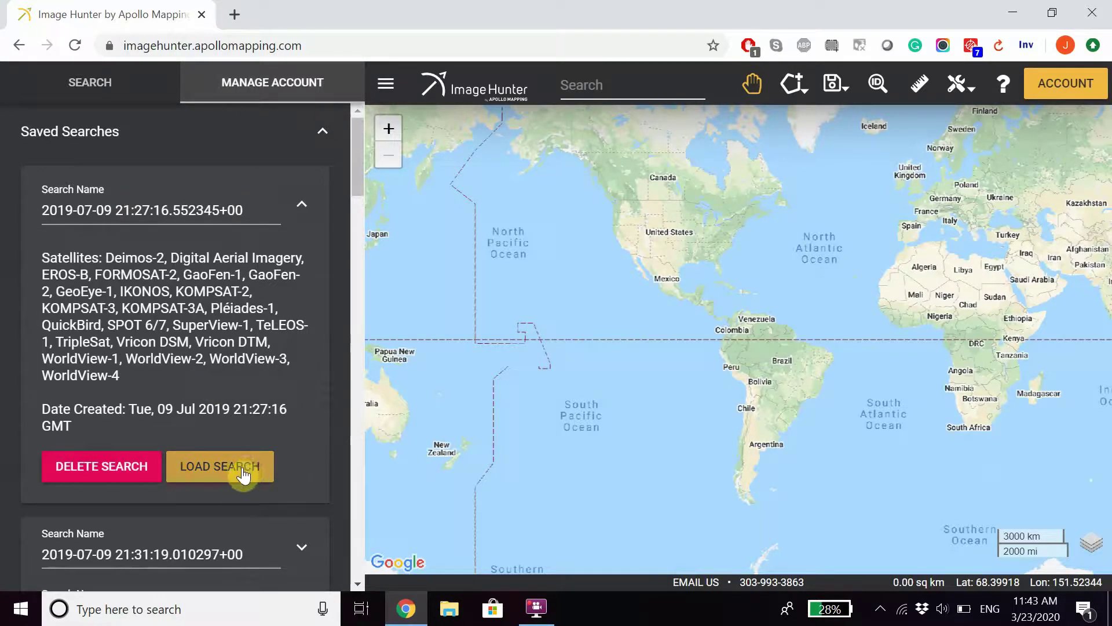
pyautogui.click(320, 139)
pyautogui.click(134, 87)
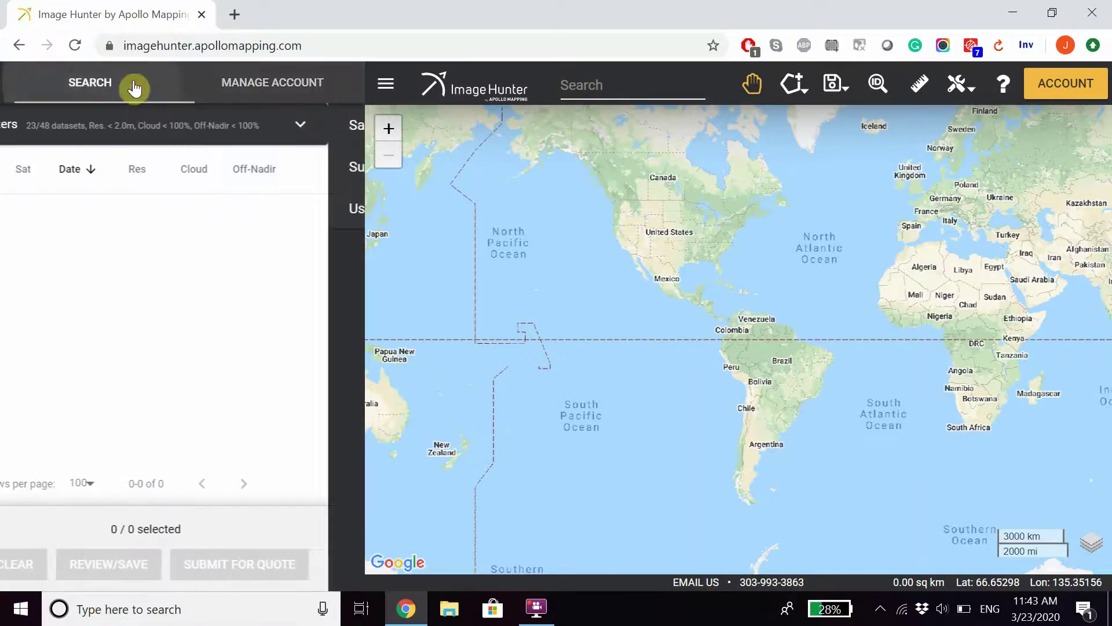
pyautogui.click(386, 84)
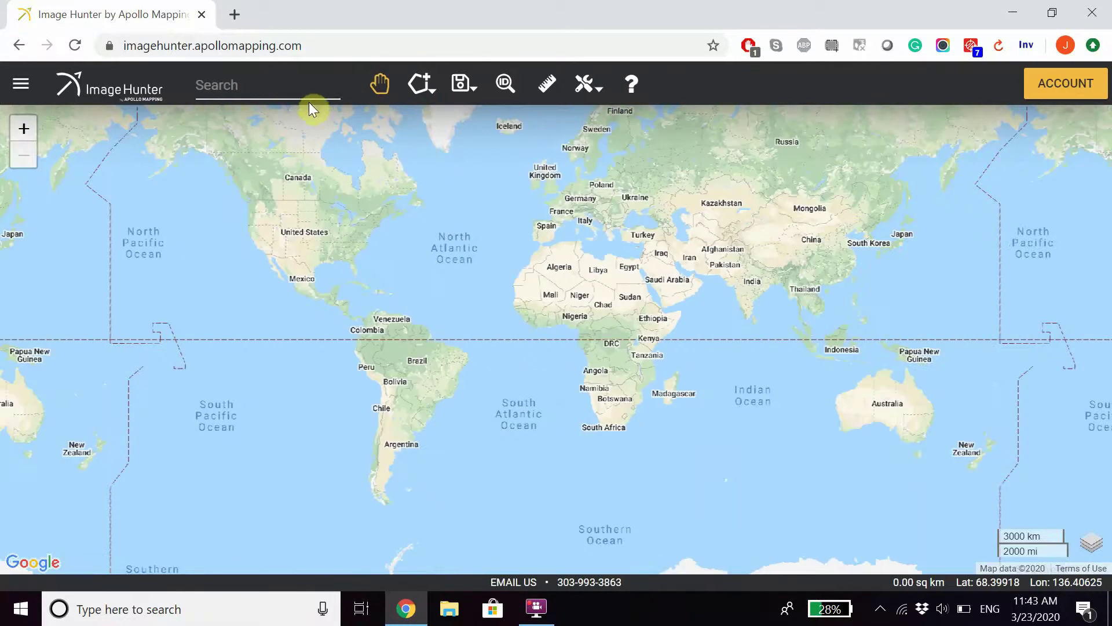
# Step: Run a place search for 'Boulder' to list 2382 imagery results around Boulder, CO
pyautogui.click(262, 91)
pyautogui.write('Boulder')
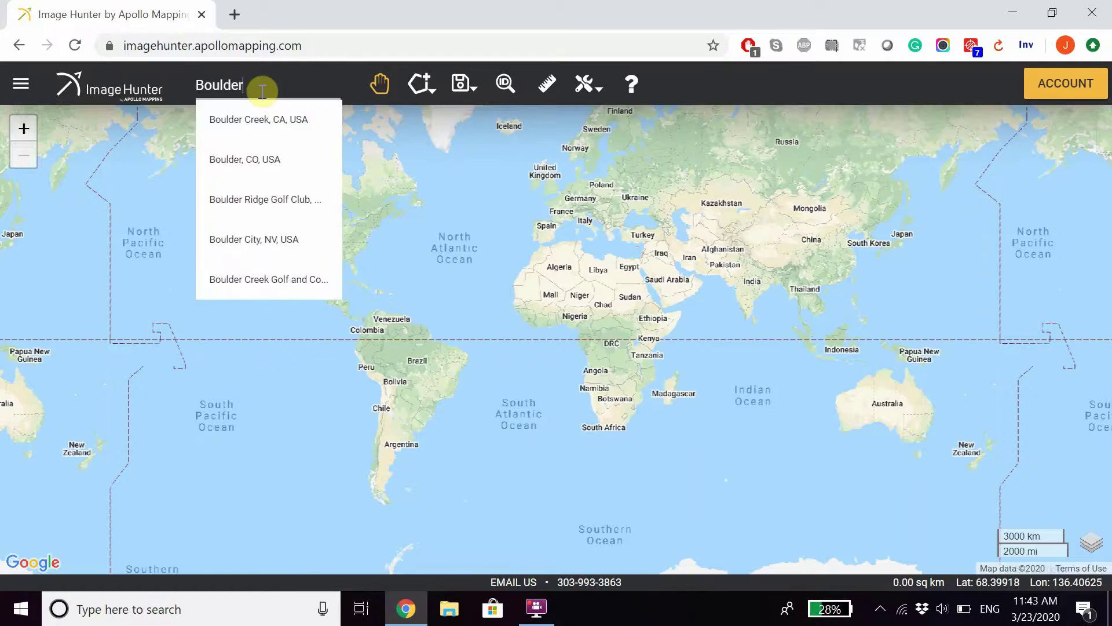
pyautogui.press('Escape')
pyautogui.press('Return')
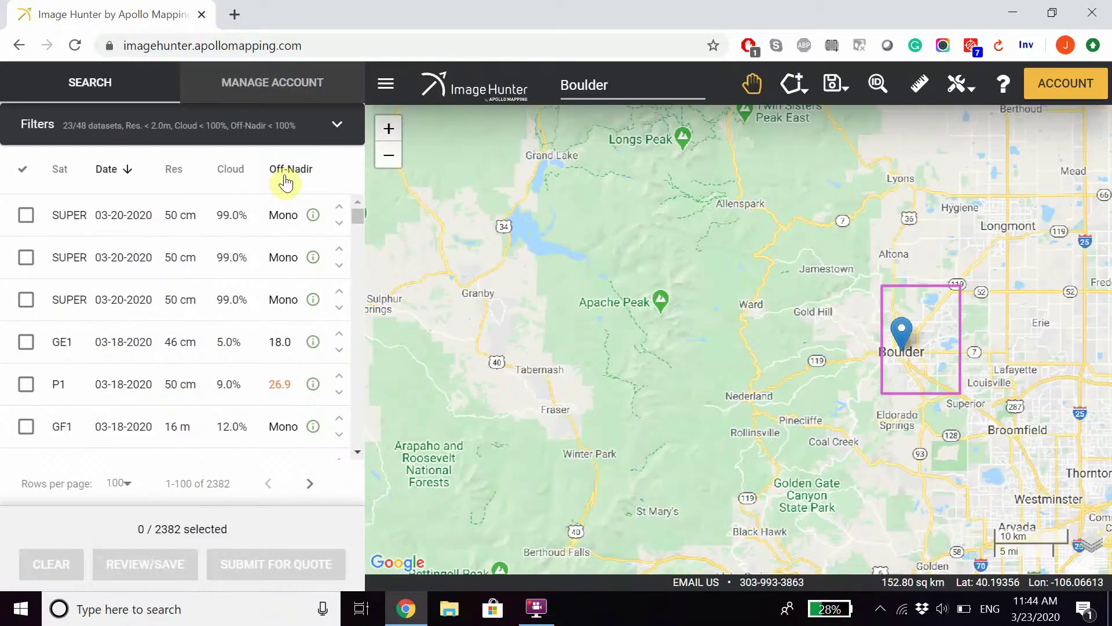
# Step: Sort results by resolution and cloud cover, and show filters (1970–2020, 100% cloud, 60° off-nadir, 2.0 m)
pyautogui.moveTo(286, 182)
pyautogui.click(173, 172)
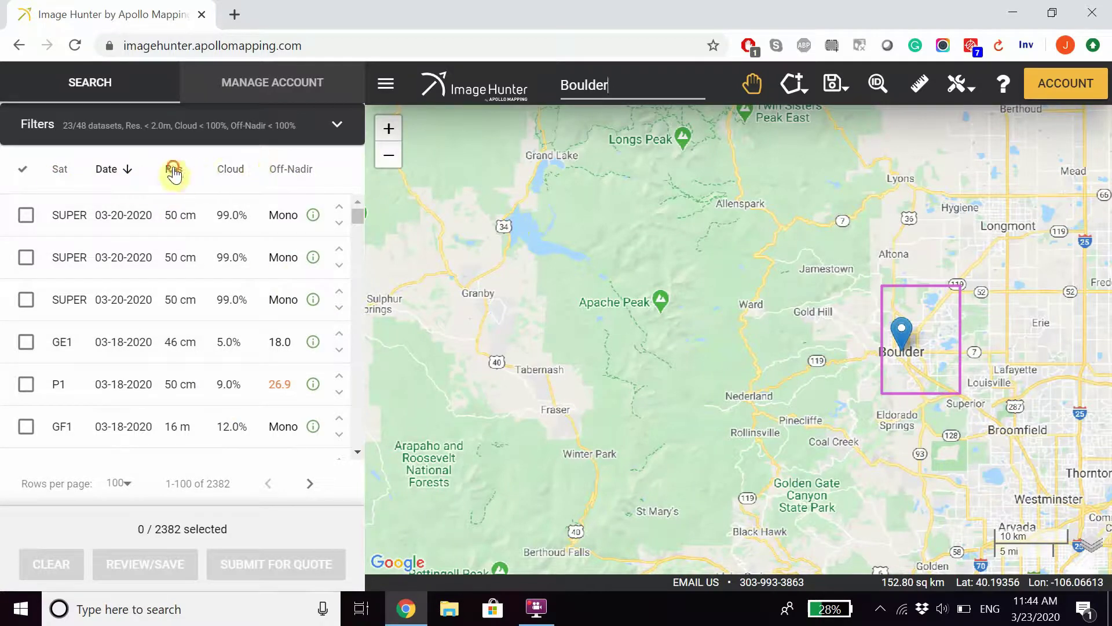
pyautogui.click(234, 172)
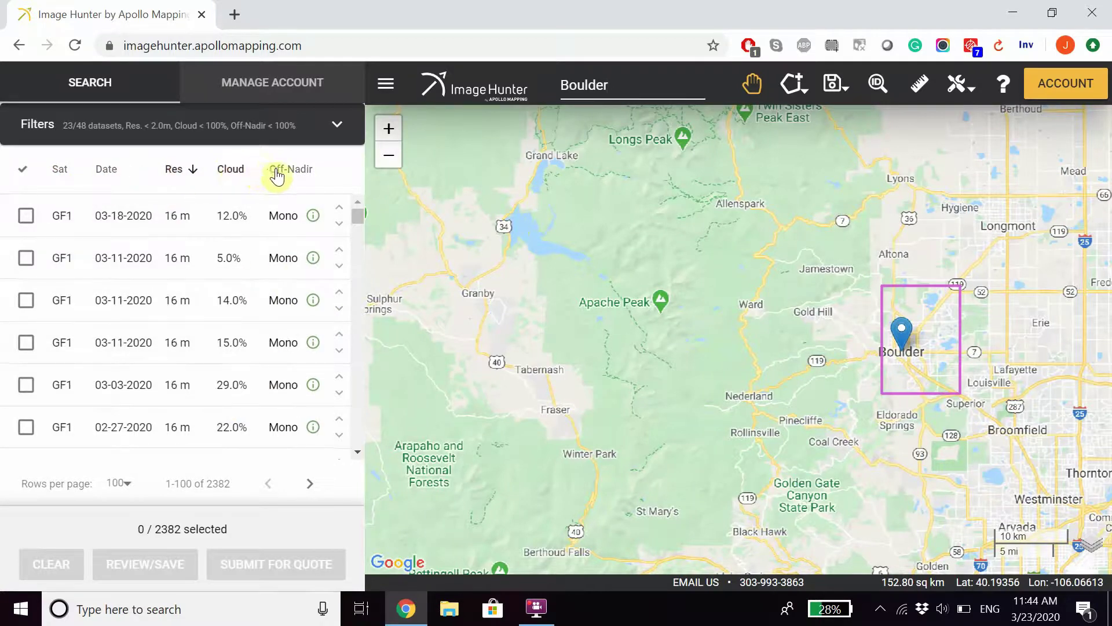
pyautogui.click(339, 129)
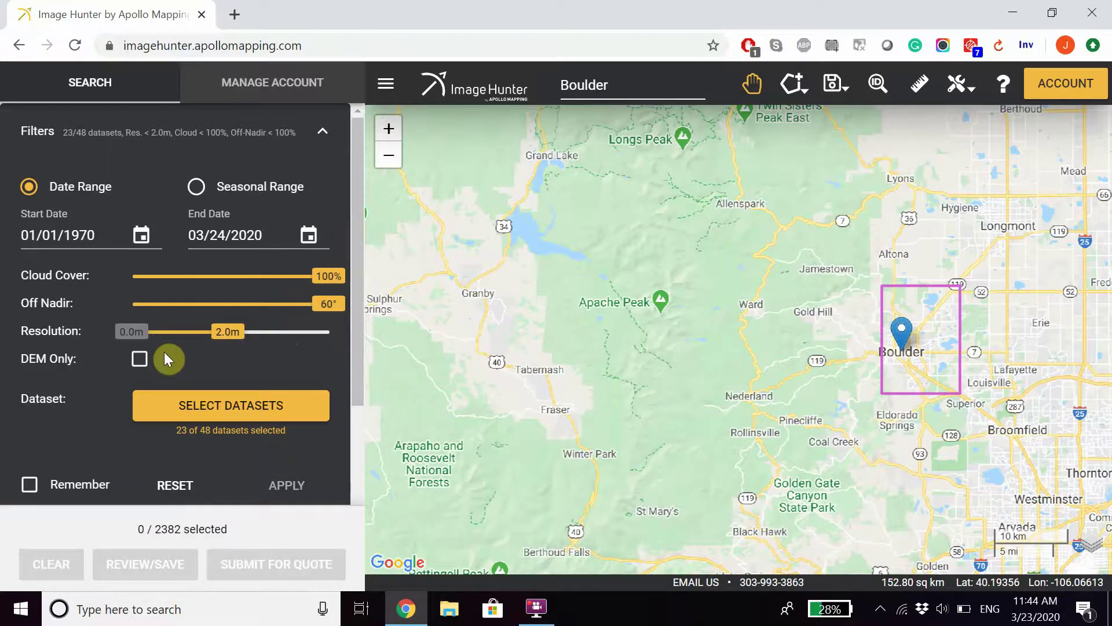
pyautogui.click(209, 399)
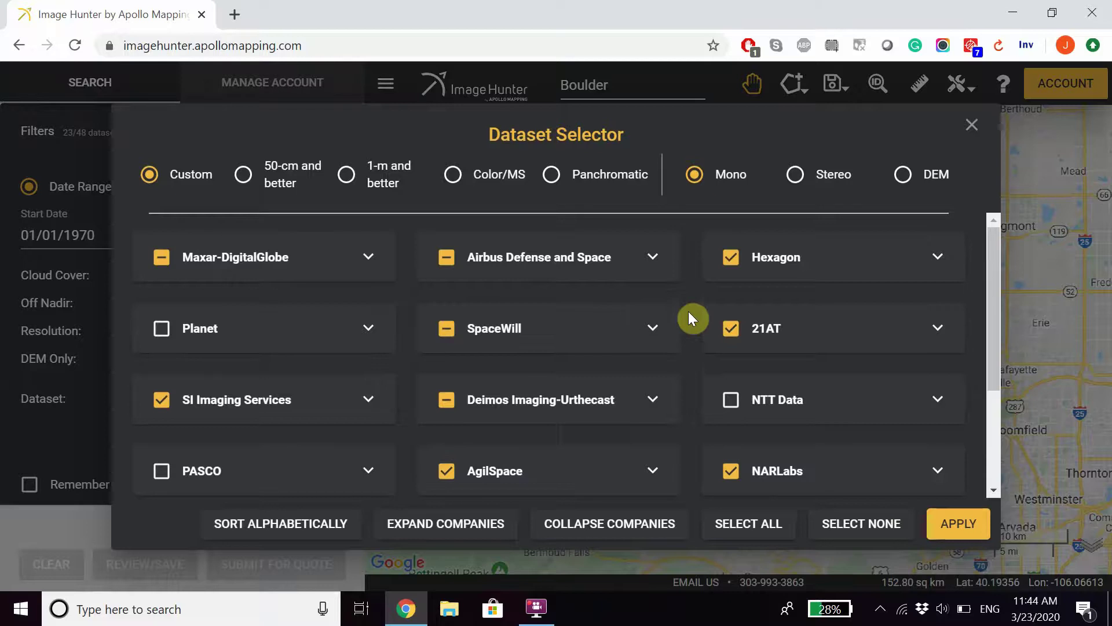
pyautogui.scroll(-1, 688, 312)
pyautogui.scroll(1, 688, 313)
pyautogui.click(971, 134)
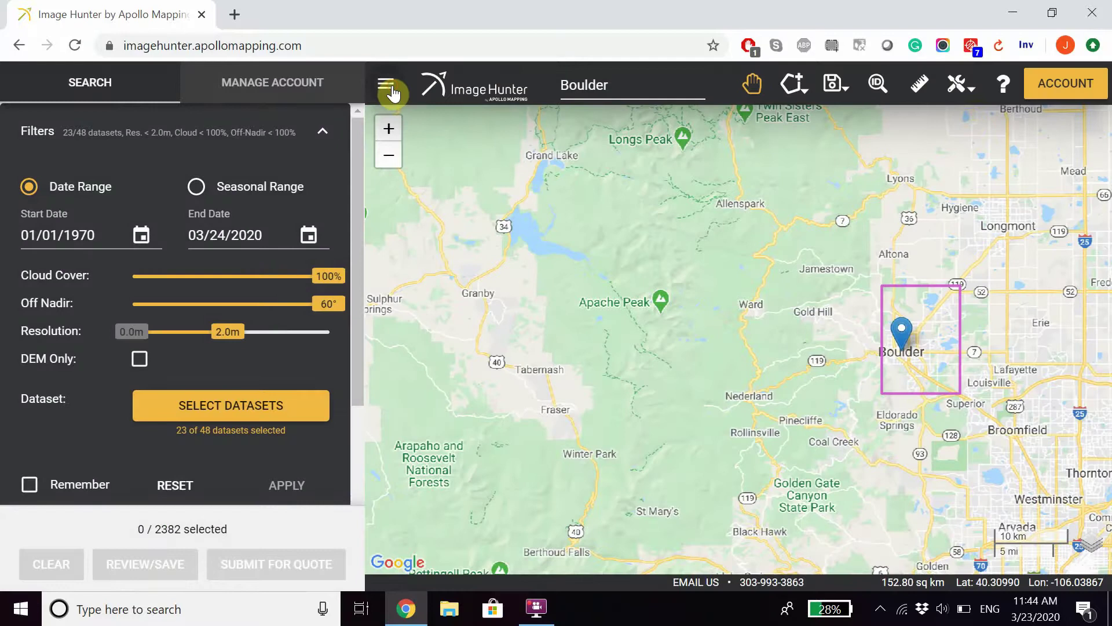
# Step: Draw a trial rectangle search area over Gold Hill, then clear it back to 0.00 sq km
pyautogui.click(390, 90)
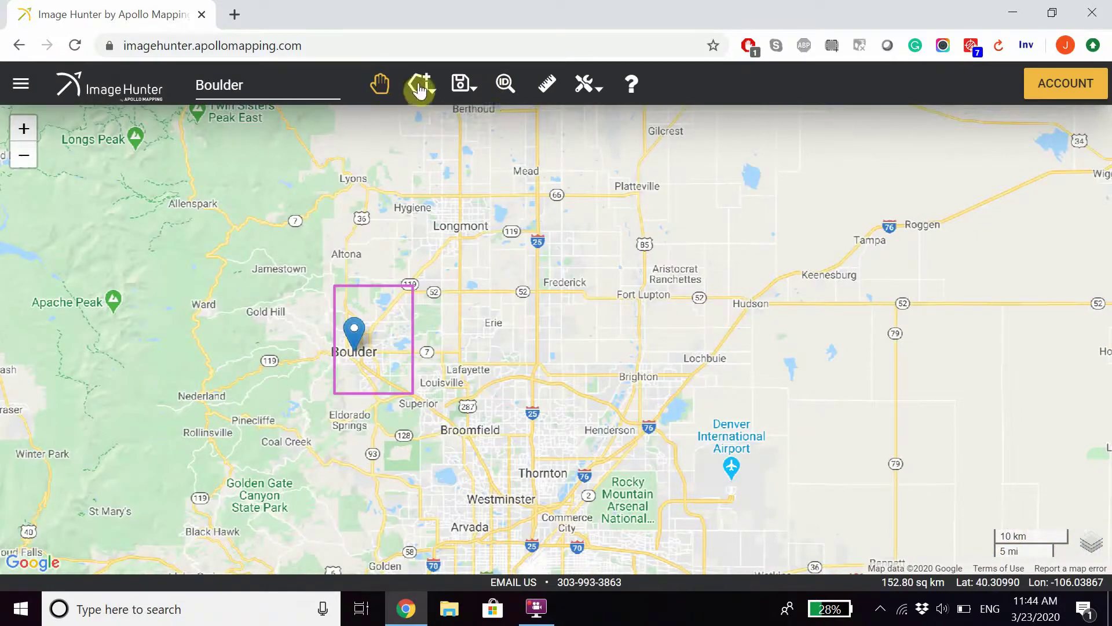
pyautogui.click(421, 86)
pyautogui.click(421, 87)
pyautogui.click(419, 86)
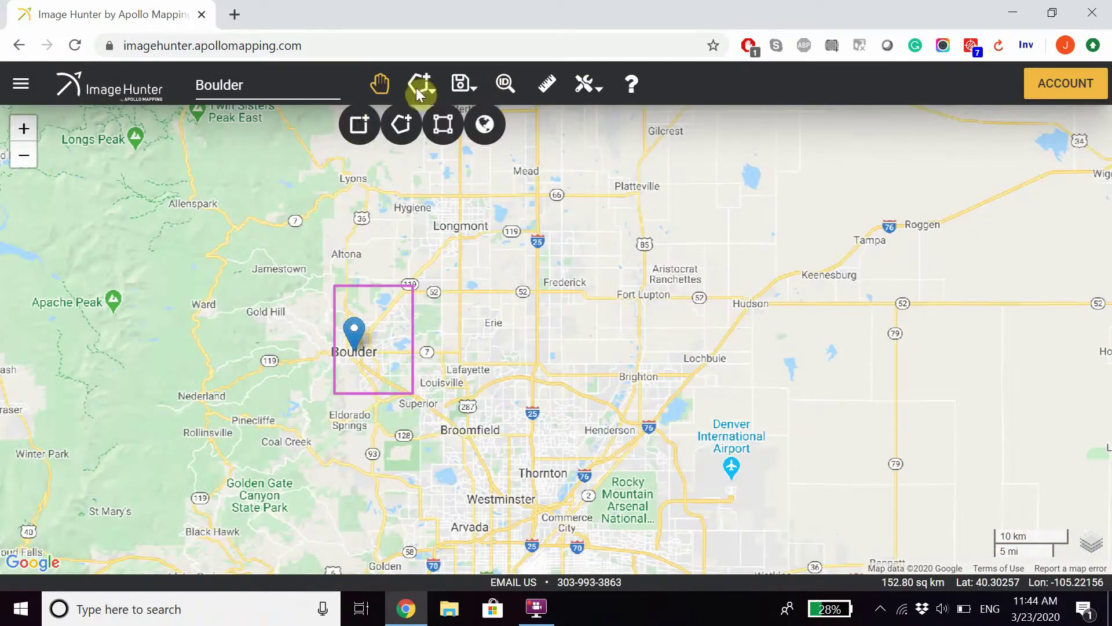
pyautogui.click(363, 127)
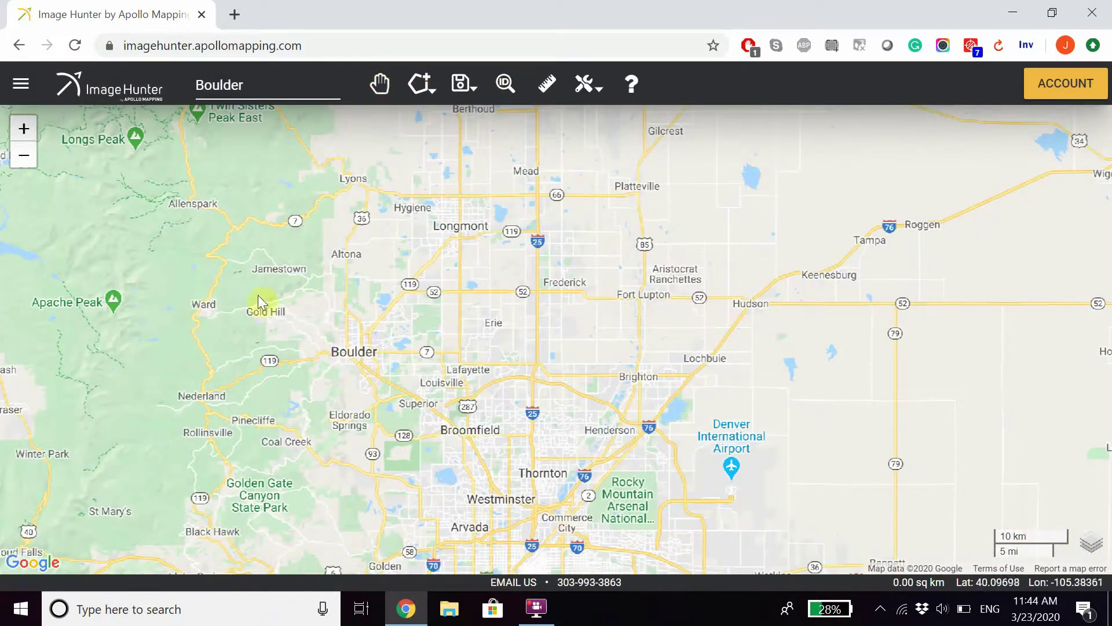
pyautogui.moveTo(249, 299); pyautogui.dragTo(285, 321)
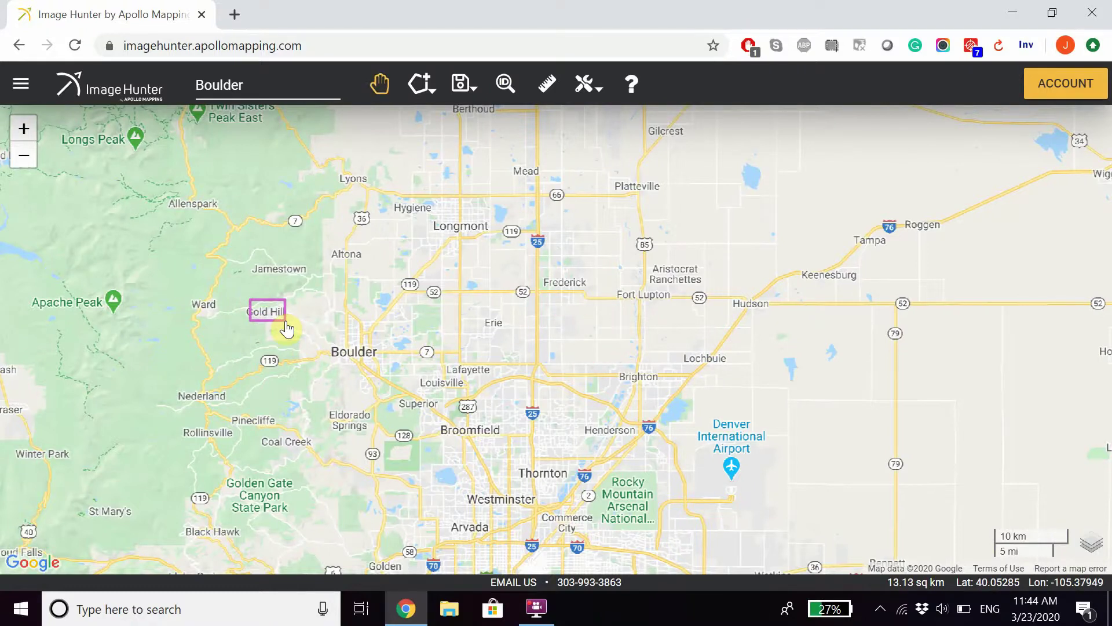
pyautogui.click(427, 87)
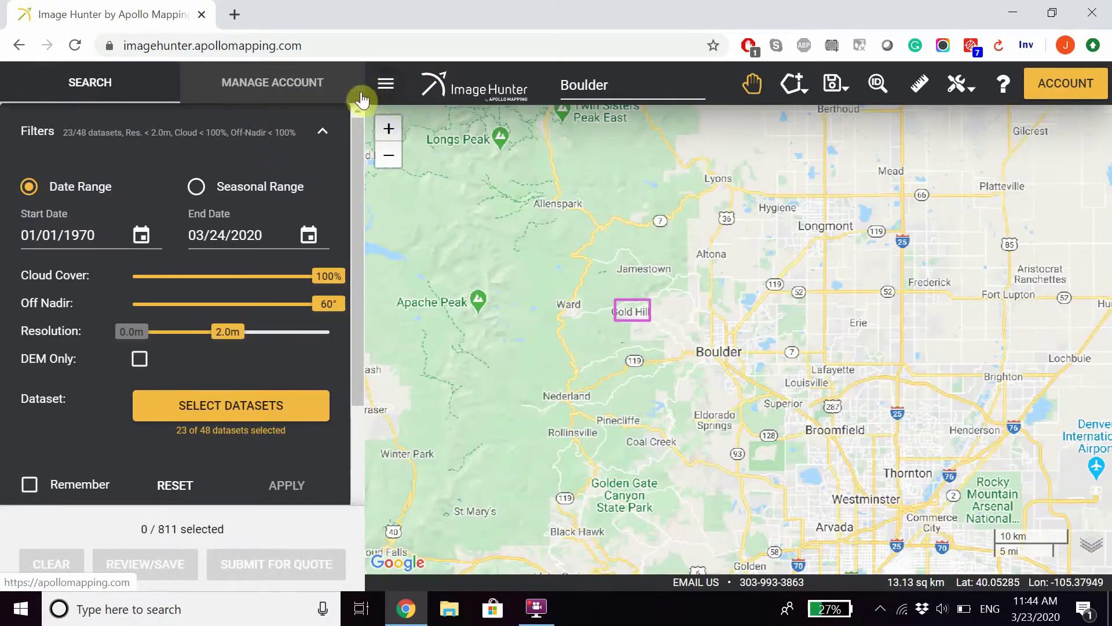
pyautogui.click(381, 91)
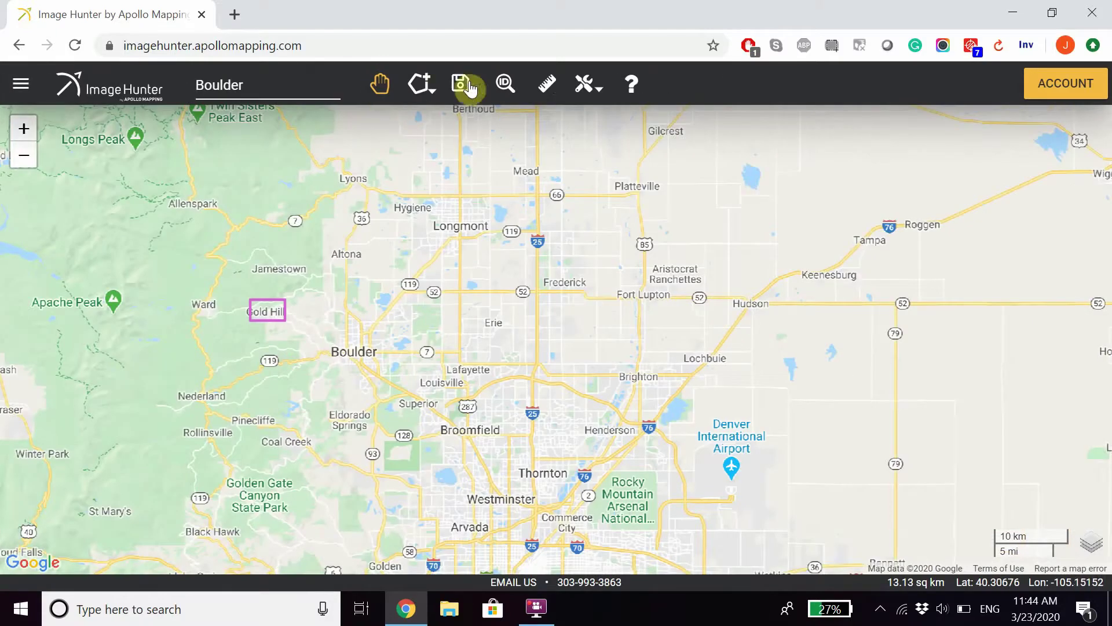
# Step: Draw a polygon through Jamestown, Altona and Coal Creek, closing it at 195.19 sq km
pyautogui.moveTo(421, 87)
pyautogui.click(402, 123)
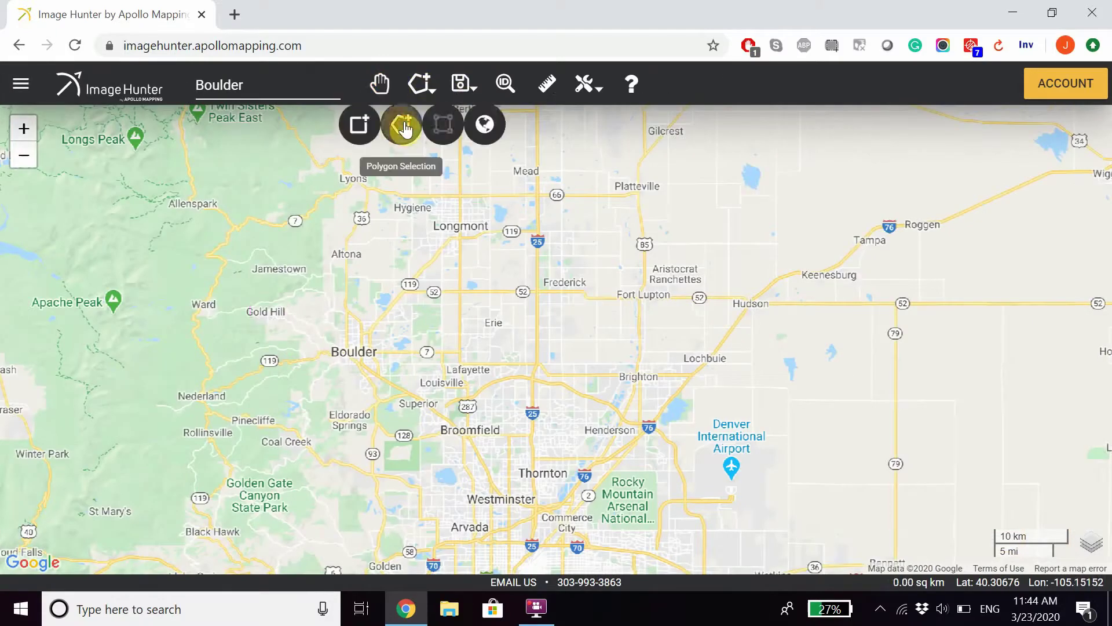
pyautogui.click(375, 262)
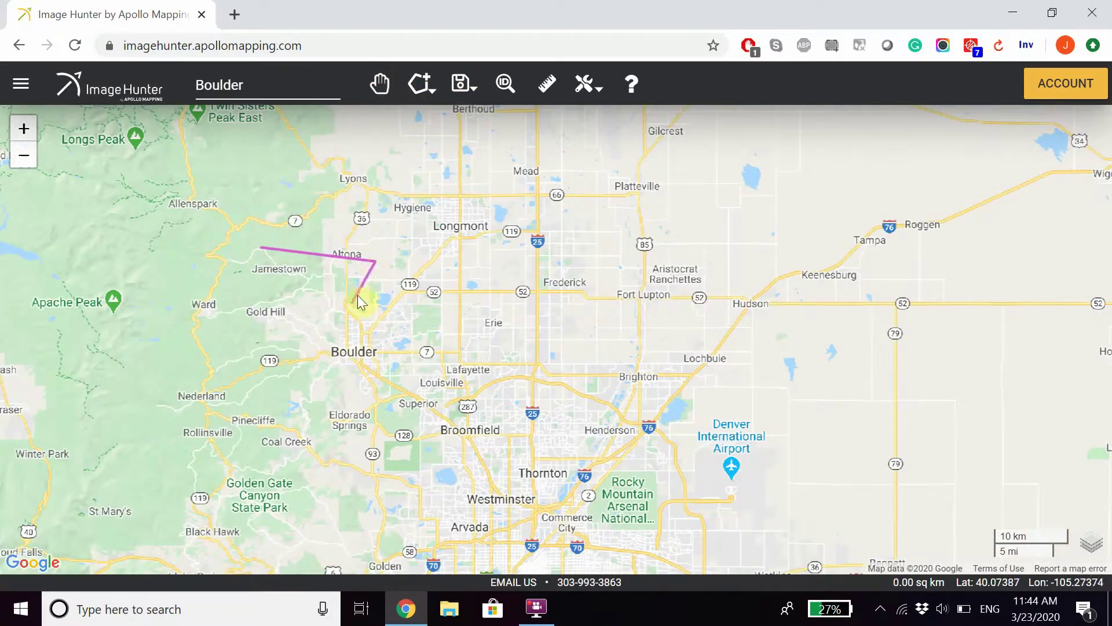
pyautogui.click(298, 440)
pyautogui.click(262, 250)
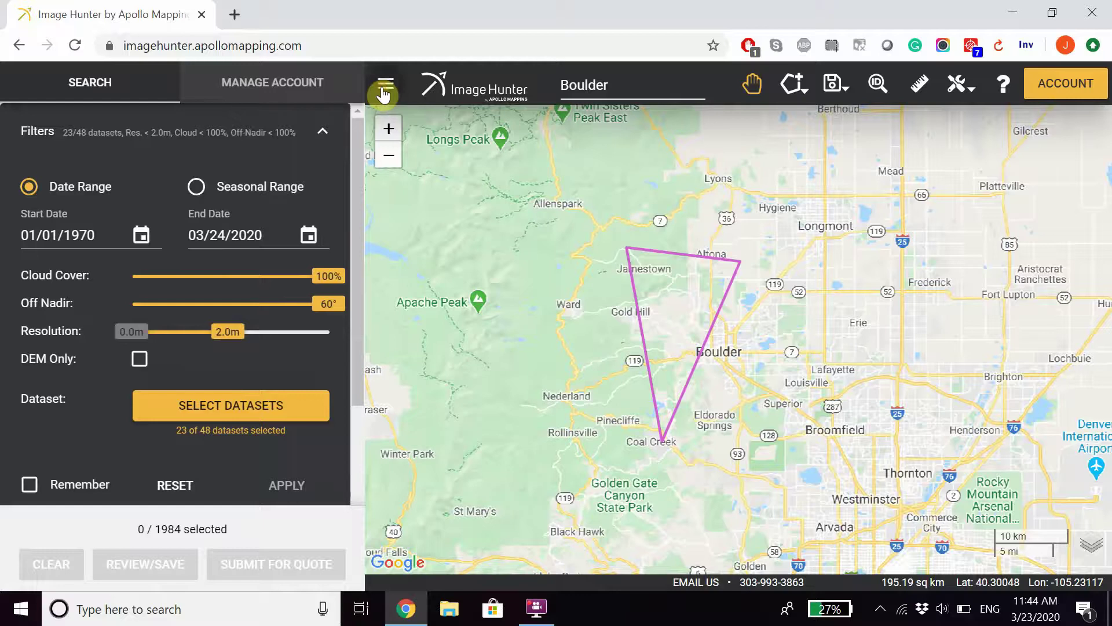
pyautogui.click(382, 92)
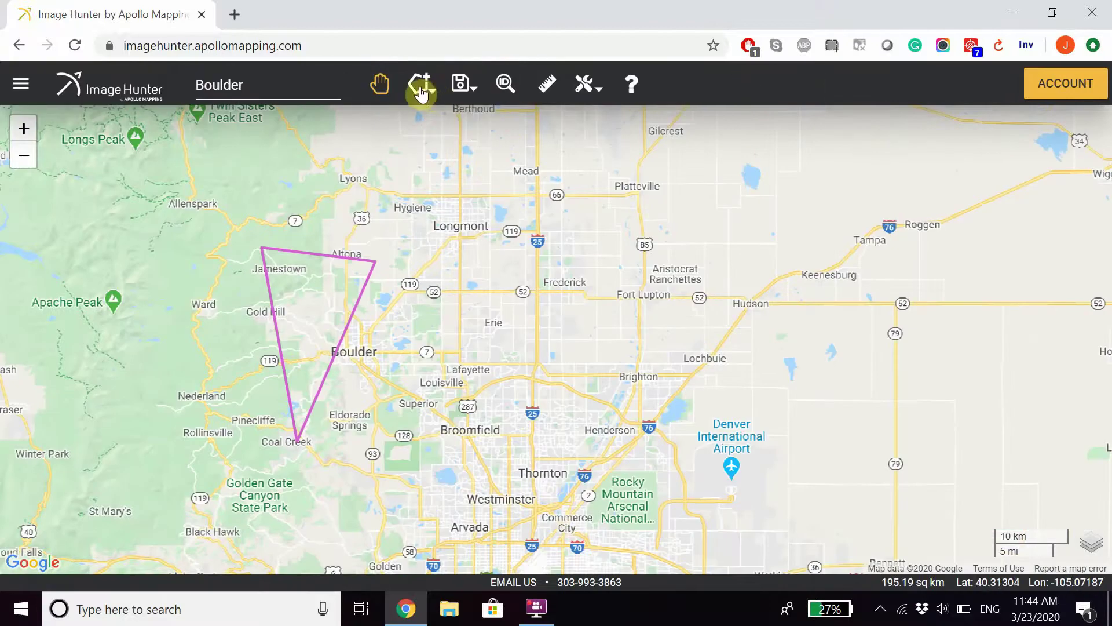
# Step: View the triangle's three corners as a Lat-Lon vertex list in Enter Coordinates, then close it
pyautogui.click(421, 92)
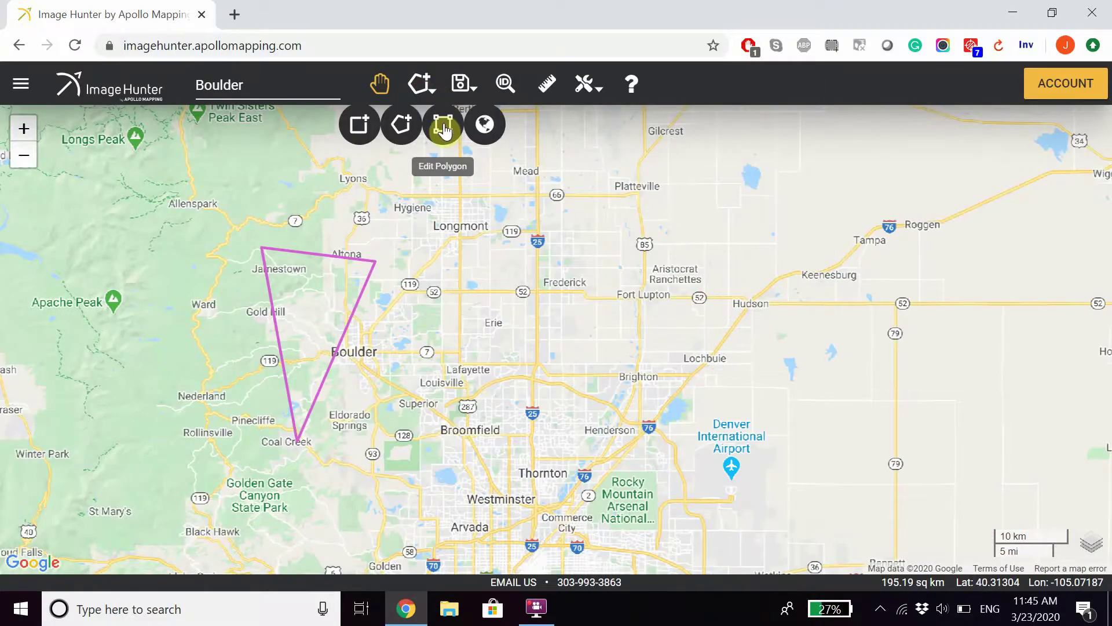
pyautogui.click(485, 128)
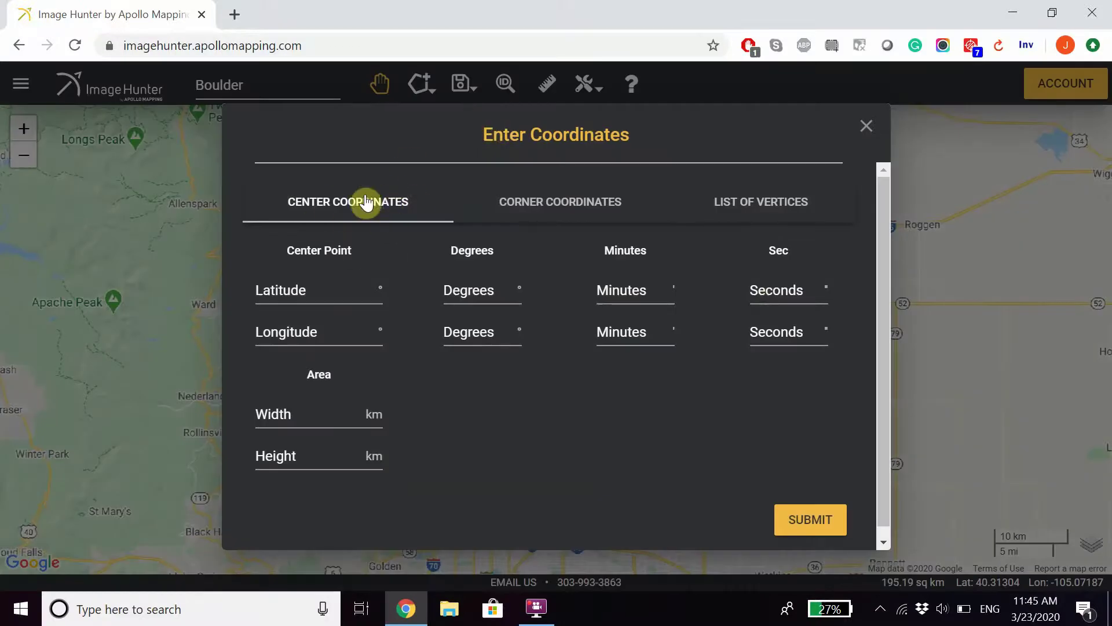
pyautogui.click(516, 194)
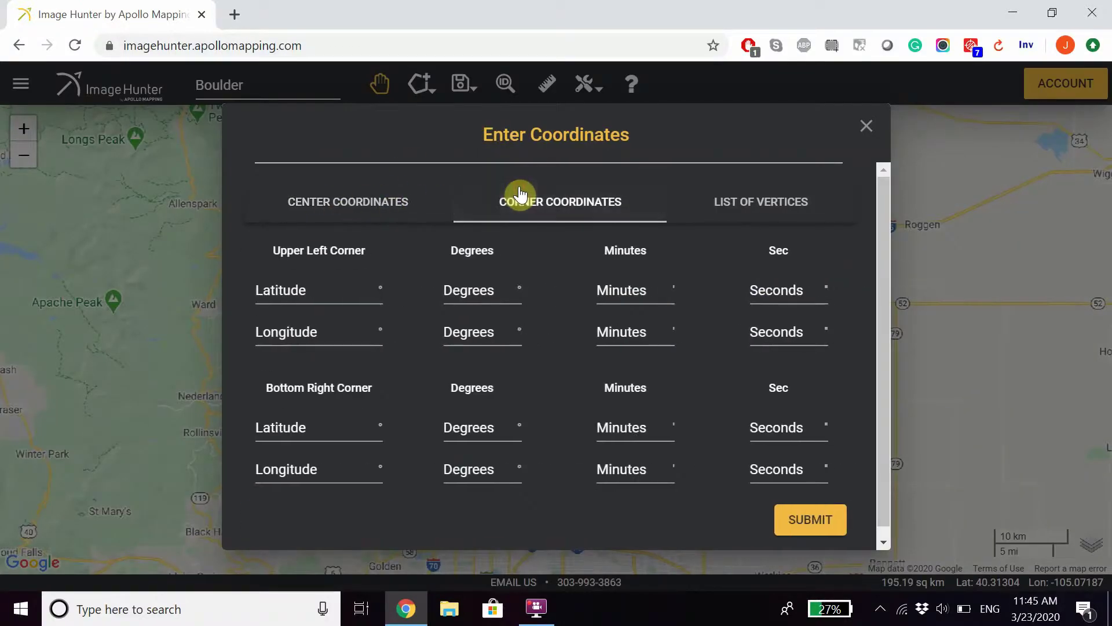
pyautogui.click(706, 198)
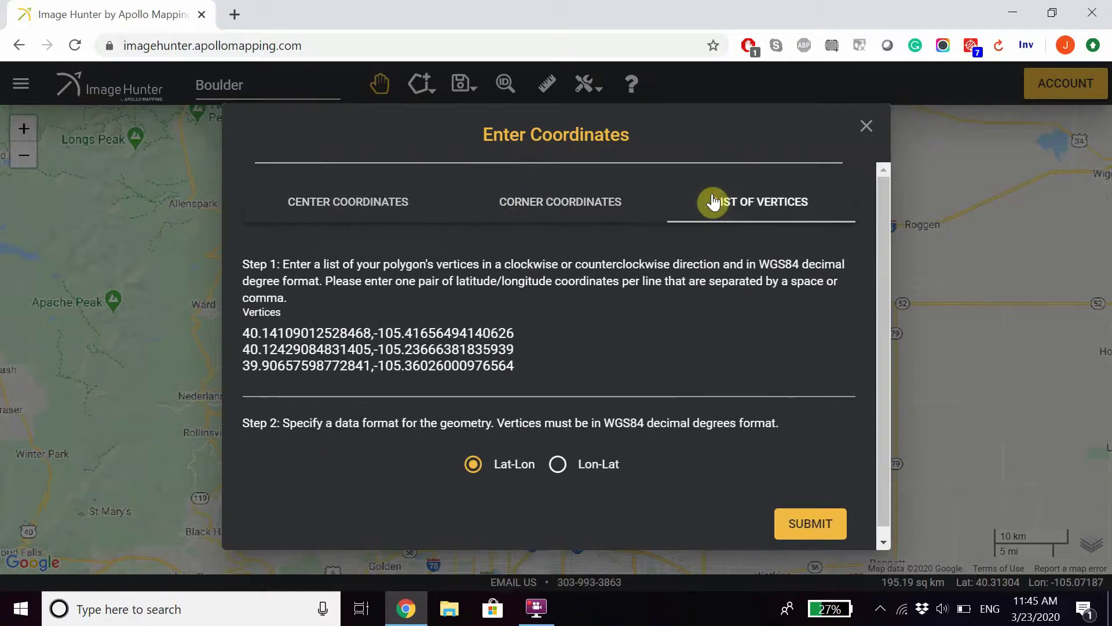
pyautogui.click(867, 130)
# Step: Hide the polygon's edit handles and look over the Upload Polygon form without uploading
pyautogui.click(459, 169)
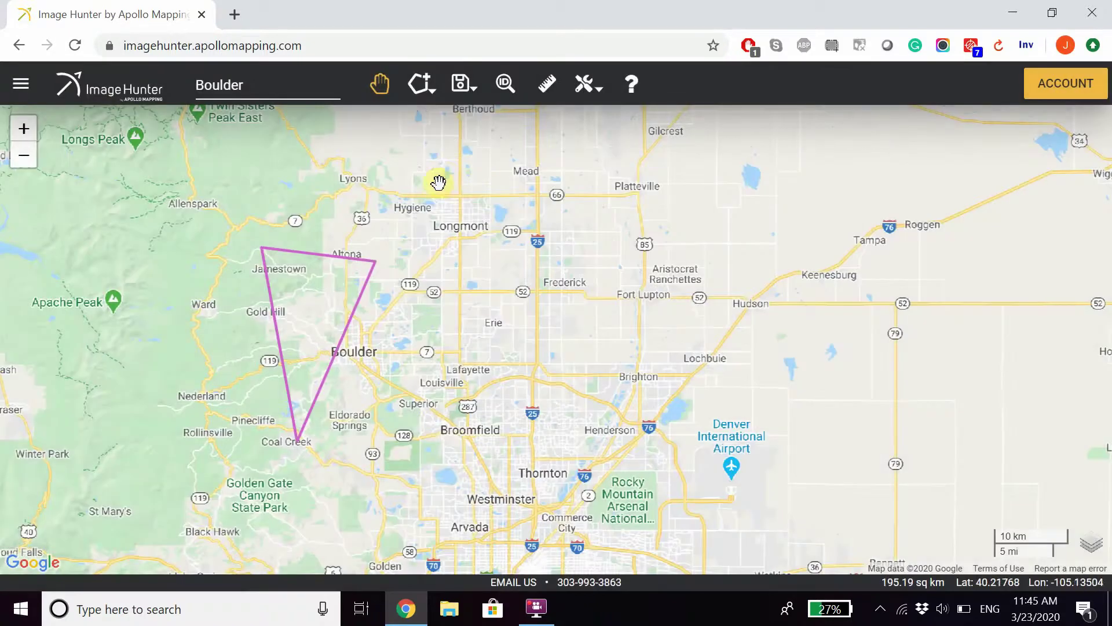
pyautogui.click(463, 86)
pyautogui.click(440, 124)
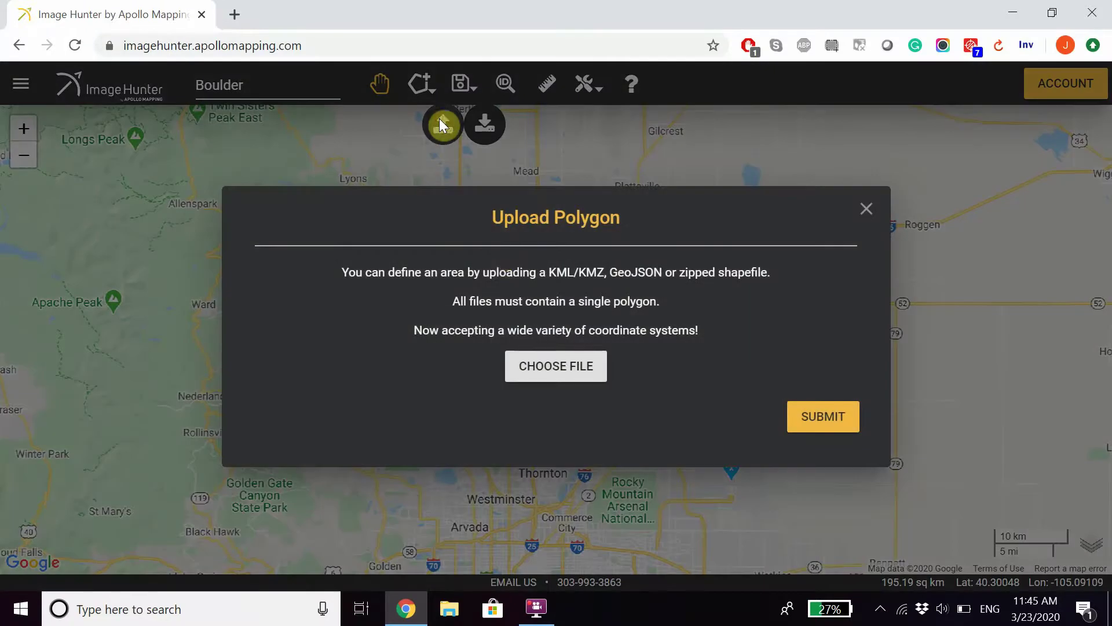
pyautogui.click(866, 209)
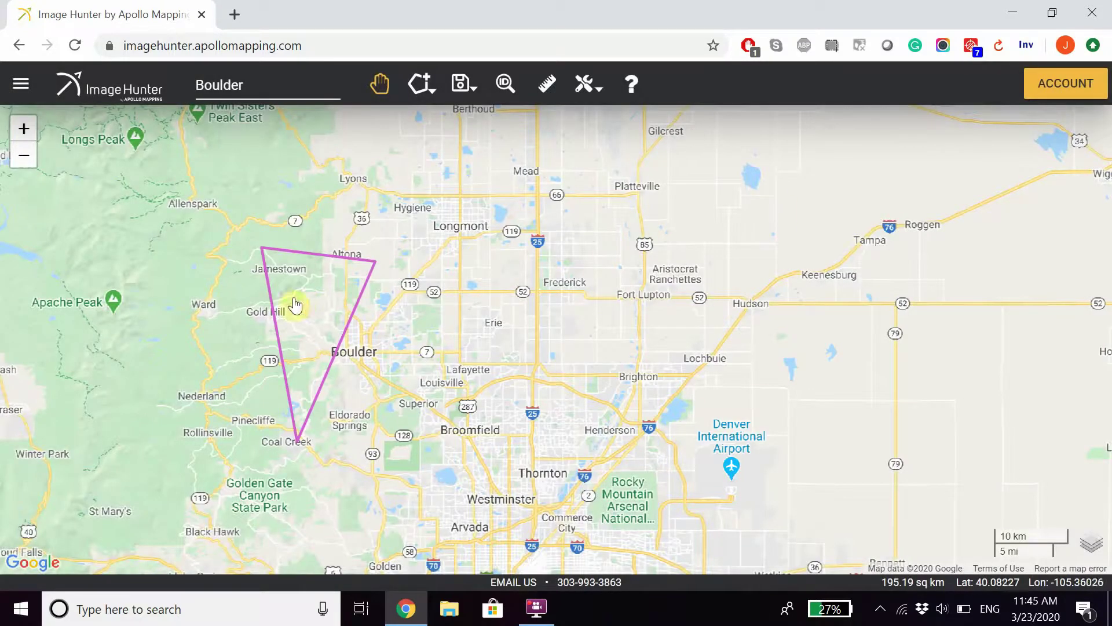
# Step: Download the drawn 195.19 sq km triangle with Save Polygon
pyautogui.moveTo(366, 303); pyautogui.dragTo(447, 298)
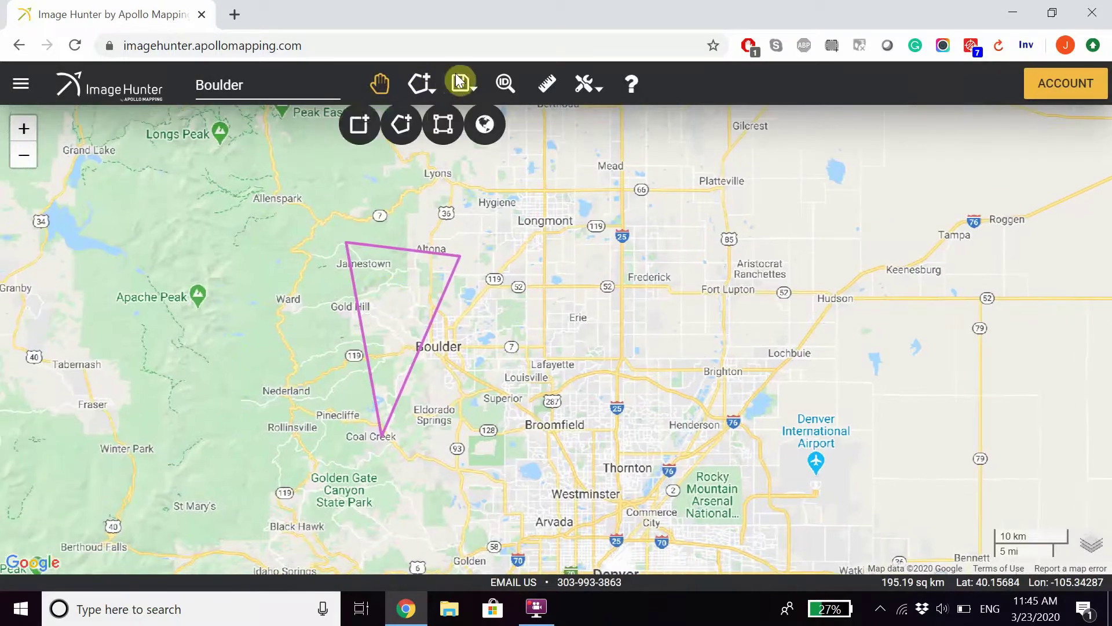
pyautogui.click(462, 85)
pyautogui.click(485, 122)
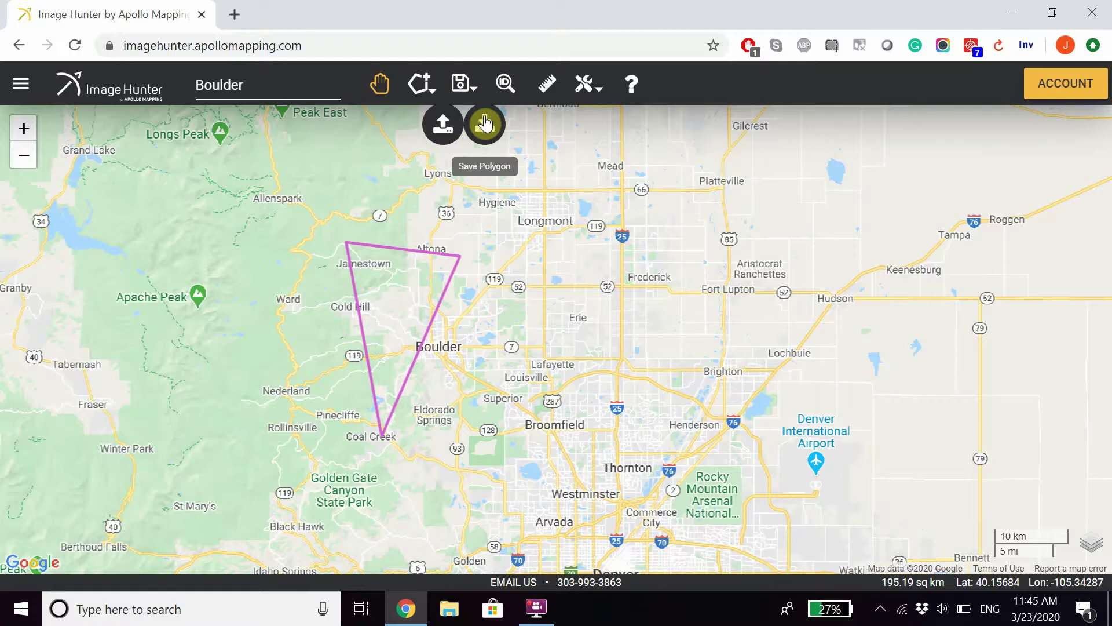
pyautogui.click(505, 85)
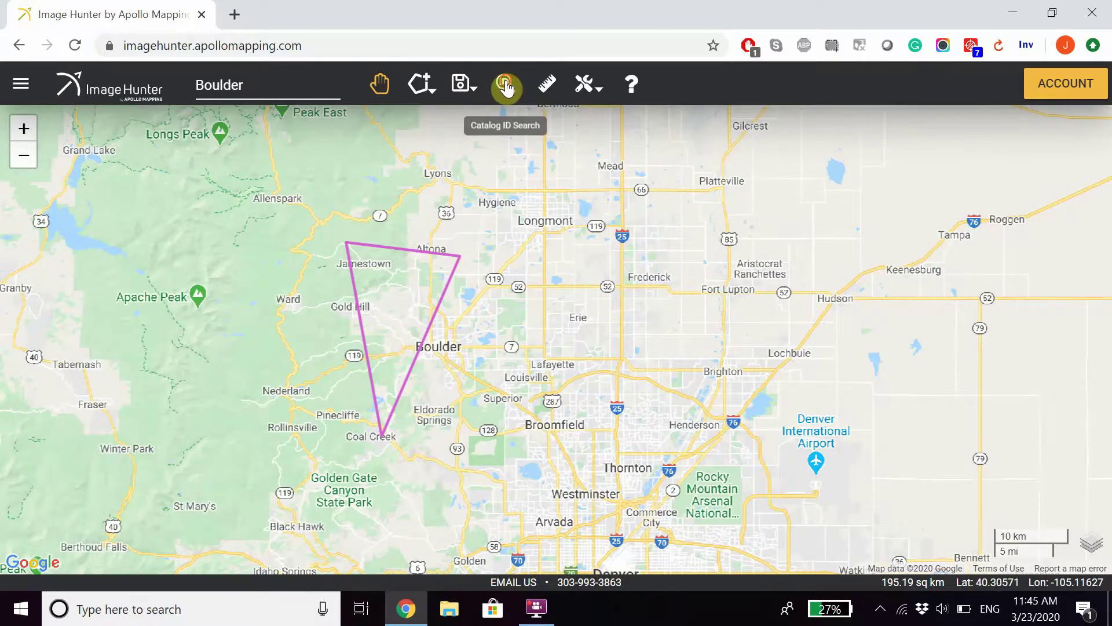
# Step: Glance at Catalog ID Search, then measure 9.936 km from Gold Hill to north of Boulder
pyautogui.click(506, 82)
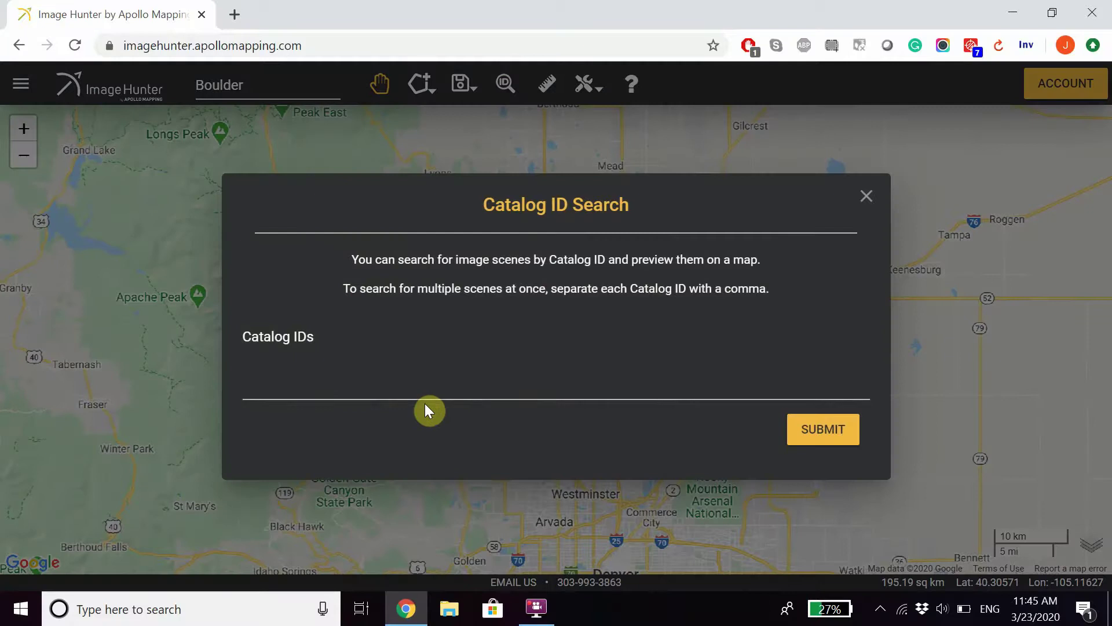
pyautogui.click(867, 199)
pyautogui.click(544, 88)
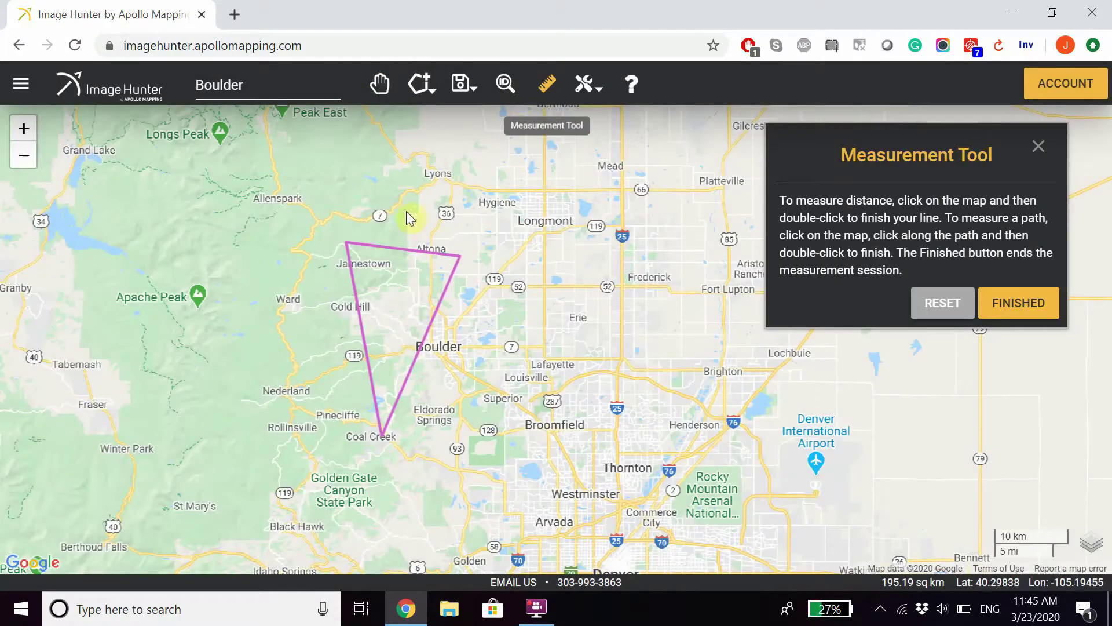
pyautogui.click(358, 316)
pyautogui.doubleClick(432, 317)
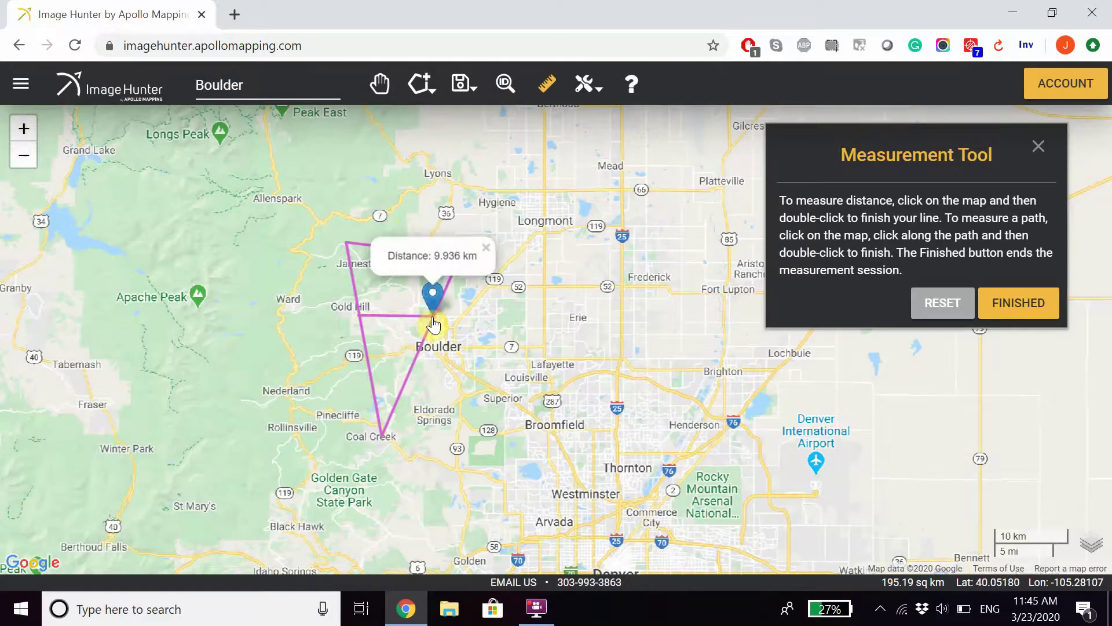
pyautogui.click(587, 87)
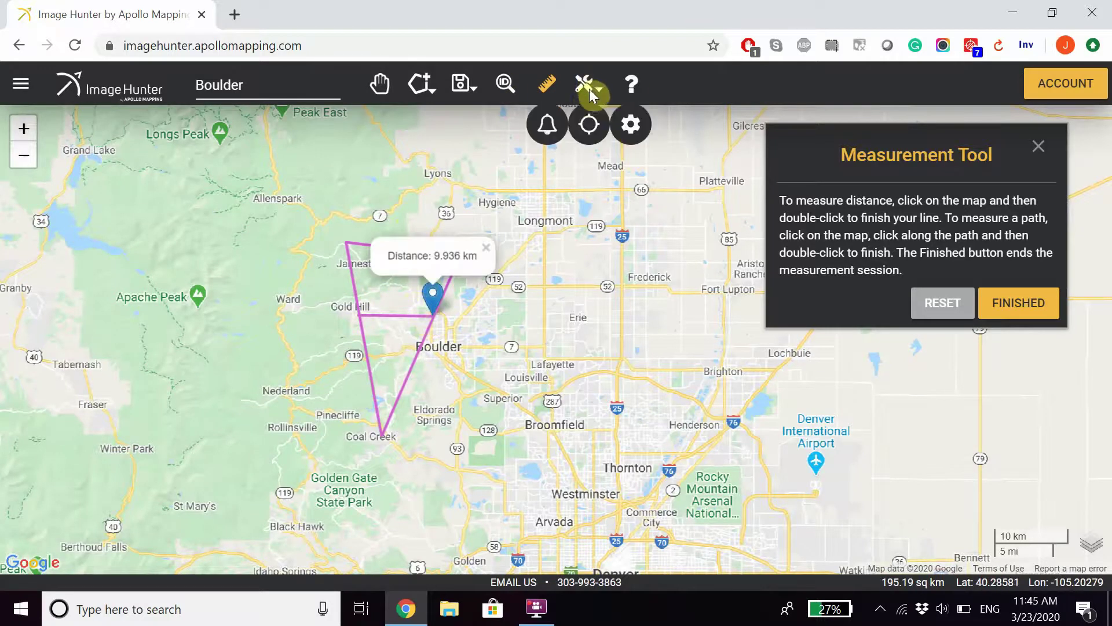
# Step: Review the Data Alert new-imagery form and close it without setting an alert
pyautogui.click(545, 130)
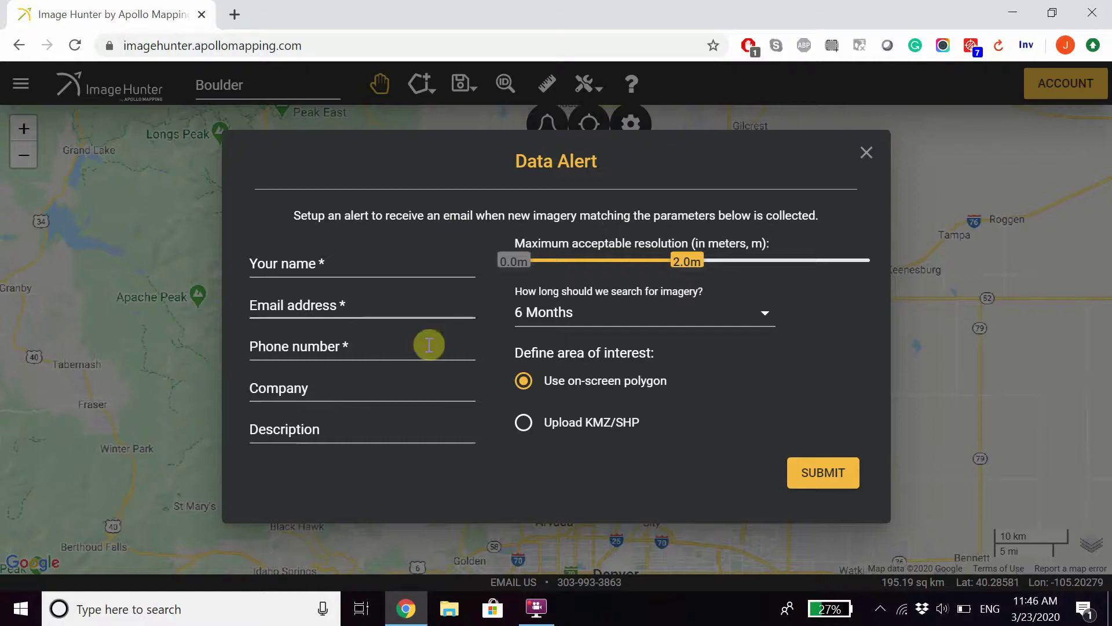
pyautogui.click(866, 155)
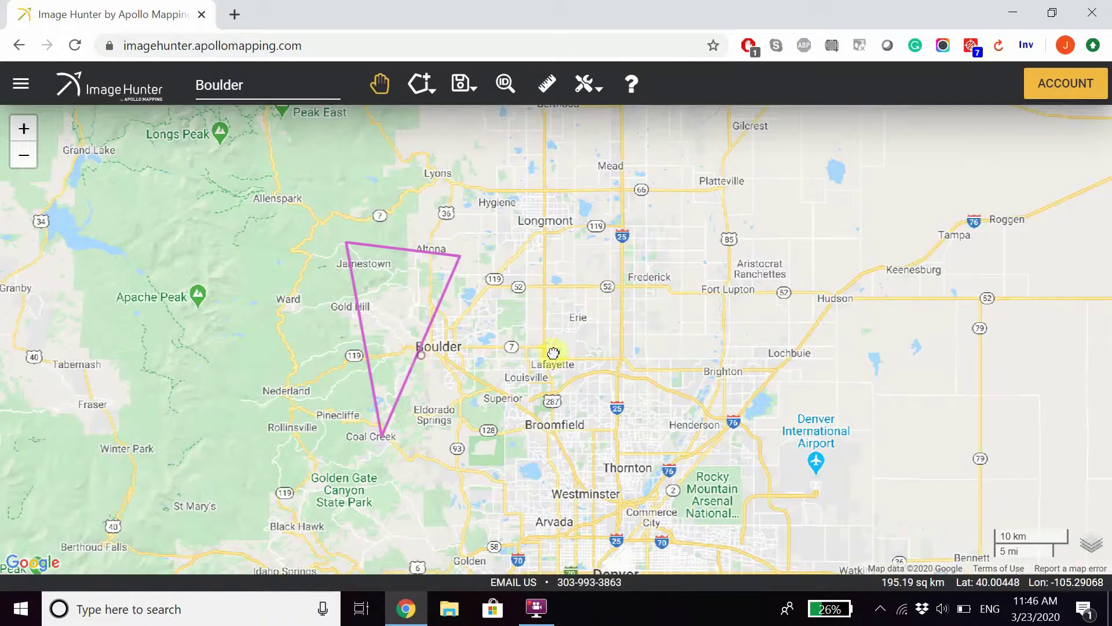
# Step: Tick the SP6/7 scenes dated 11-24-2012 and 12-15-2012 in the results list
pyautogui.moveTo(553, 353)
pyautogui.mouseDown()
pyautogui.moveTo(583, 347)
pyautogui.moveTo(566, 349)
pyautogui.mouseUp()
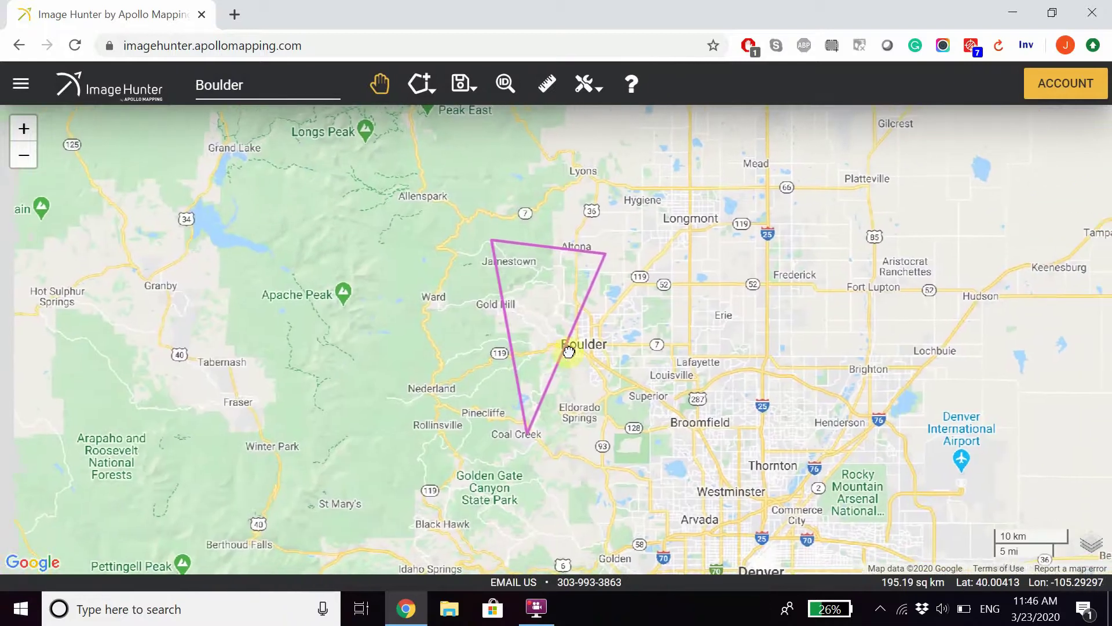
pyautogui.click(23, 86)
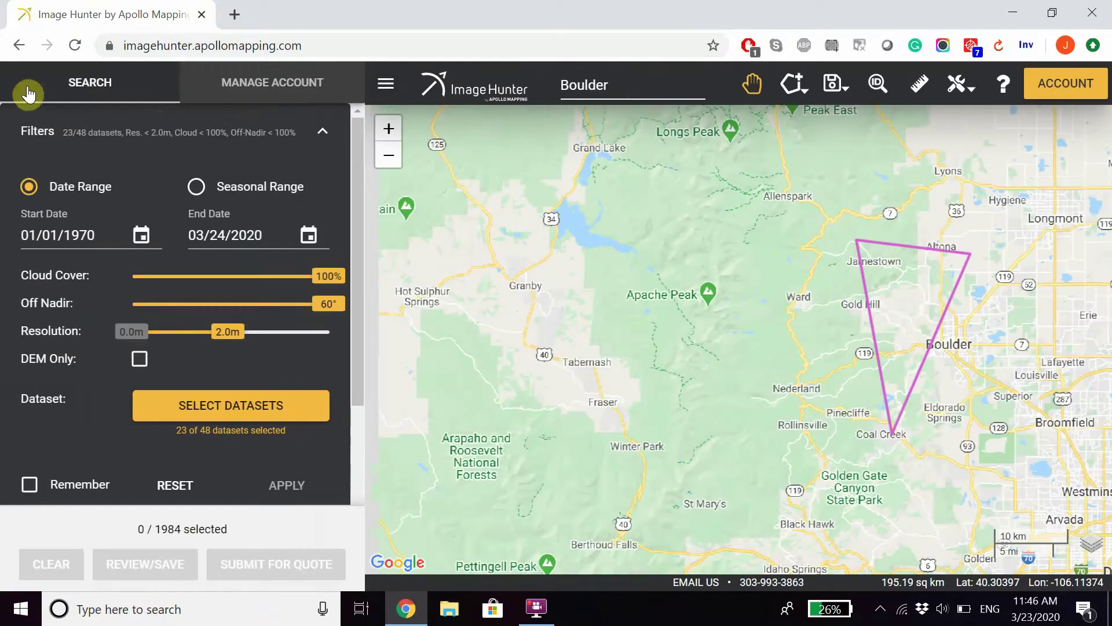
pyautogui.click(322, 131)
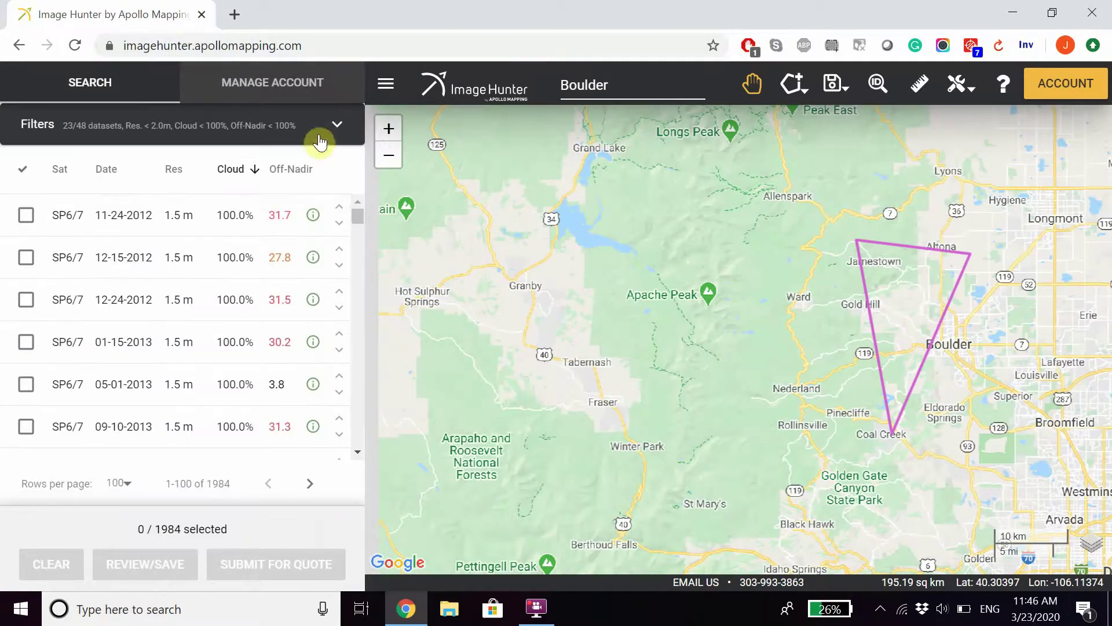
pyautogui.click(26, 216)
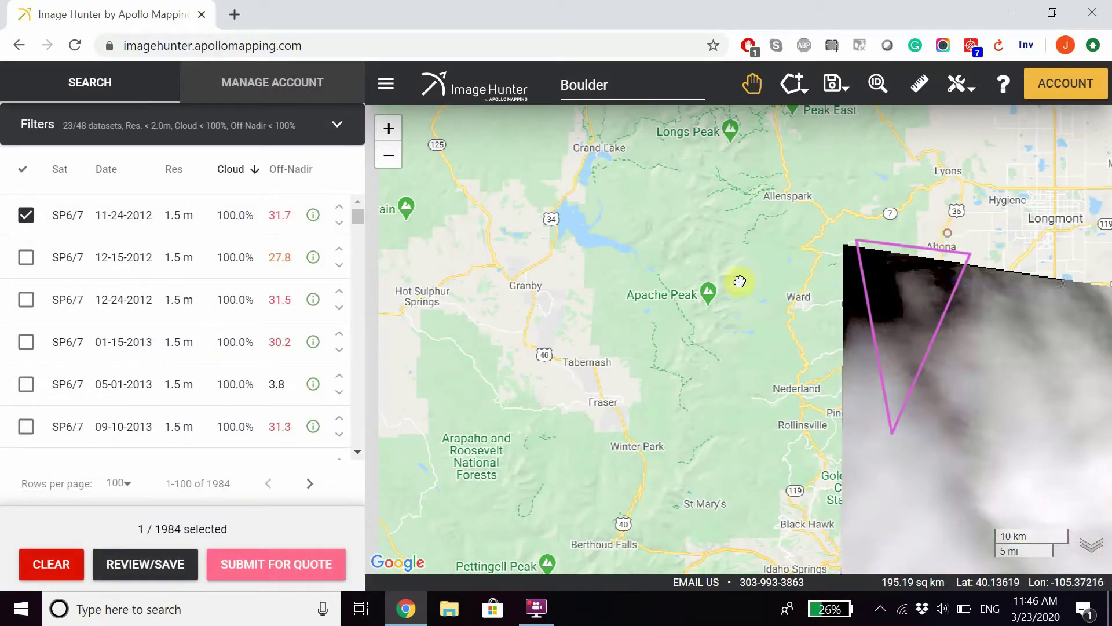
pyautogui.moveTo(740, 281); pyautogui.dragTo(579, 318)
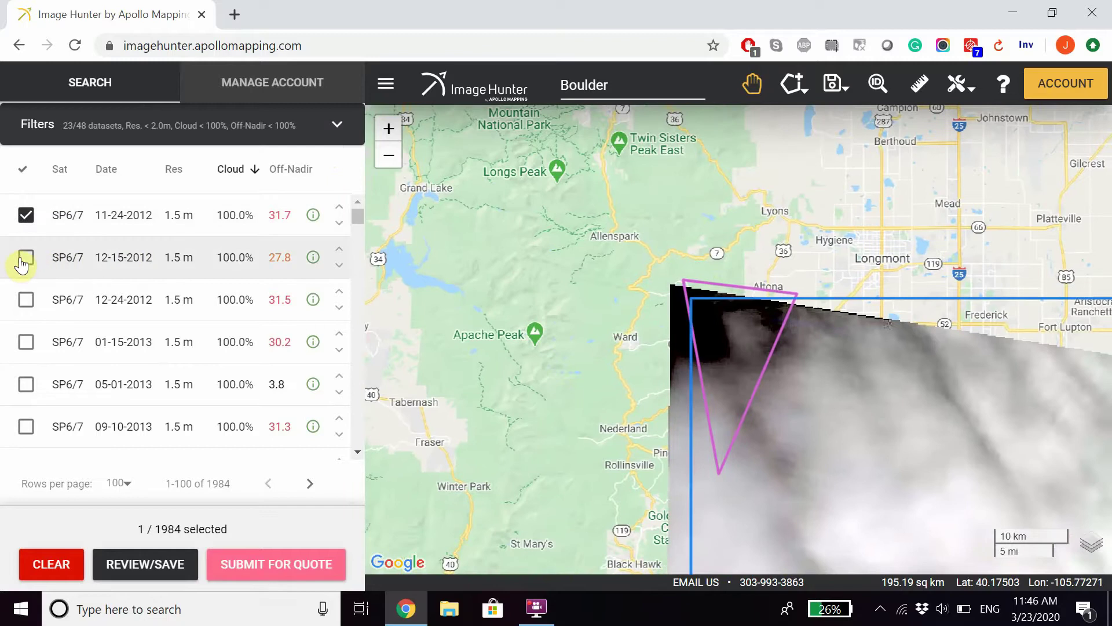
pyautogui.click(26, 260)
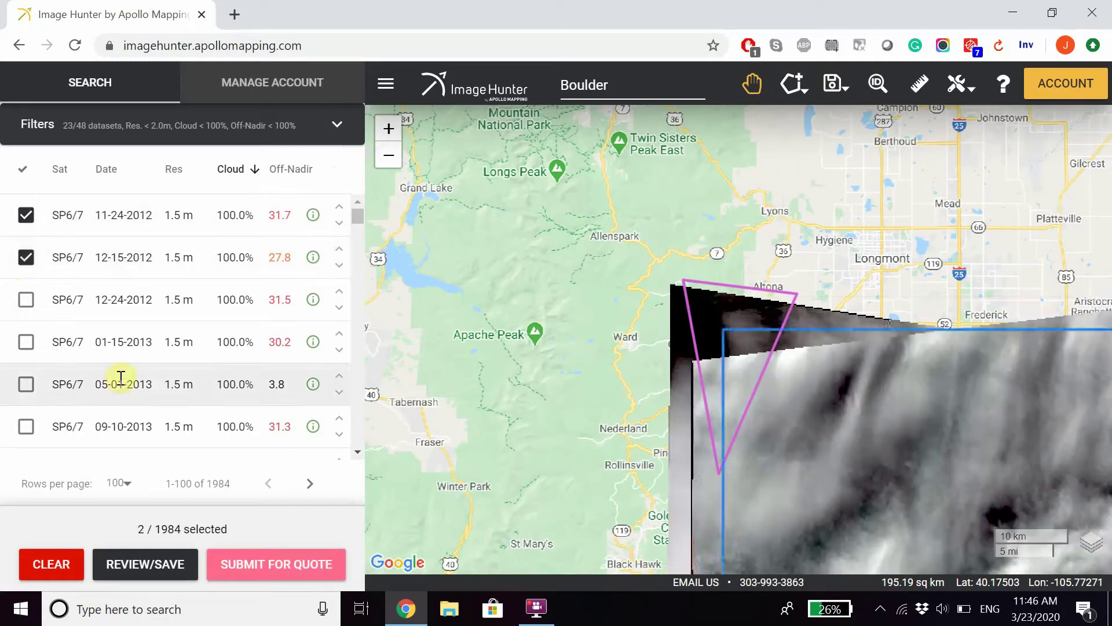
# Step: Review both selected SPOT6 scenes (1.5 m, 100% cloud) and save them as KMZ and SHP
pyautogui.click(151, 563)
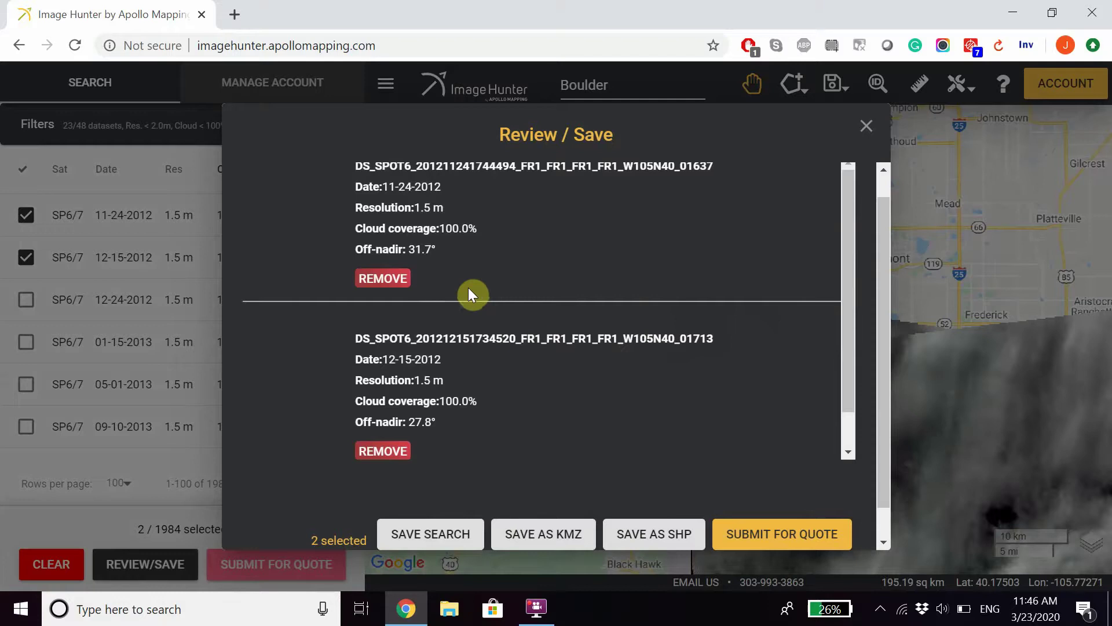
pyautogui.scroll(-1, 468, 288)
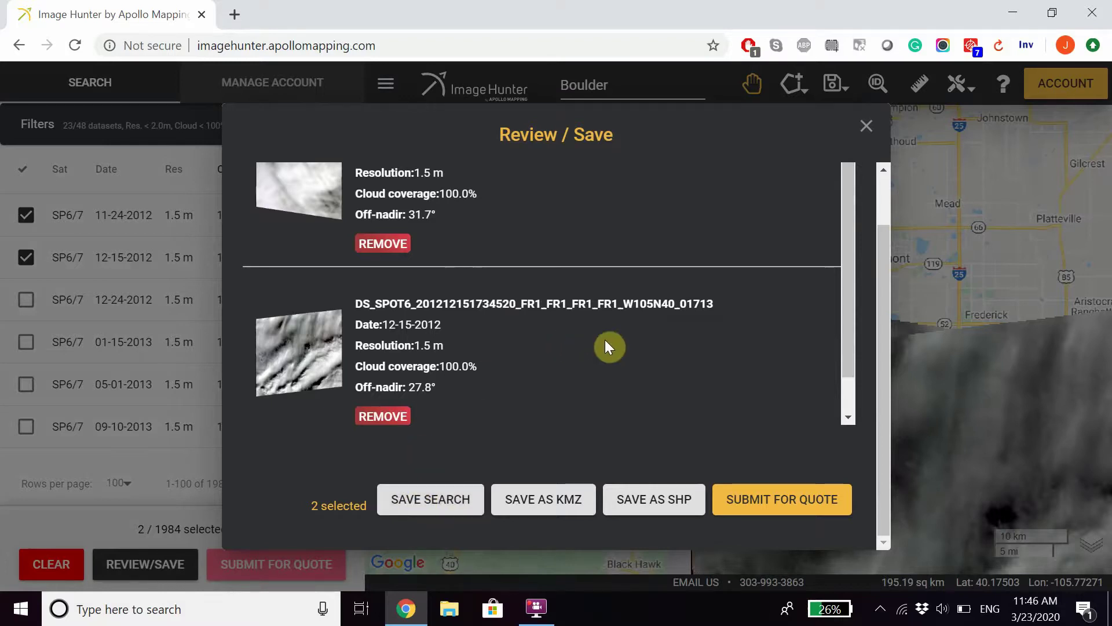
pyautogui.click(565, 500)
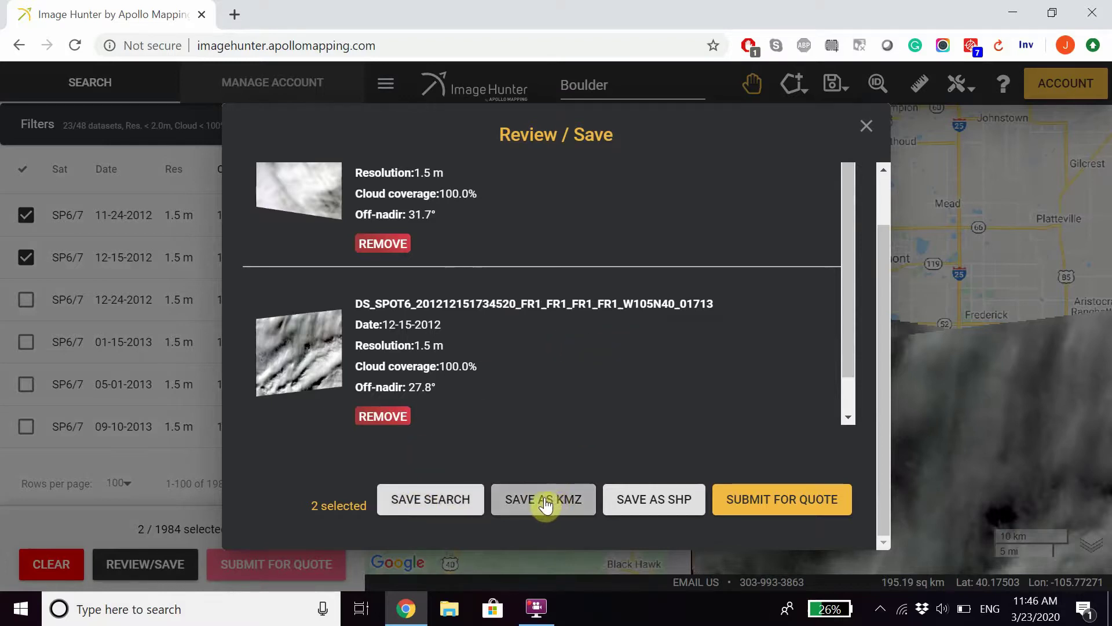
pyautogui.click(670, 499)
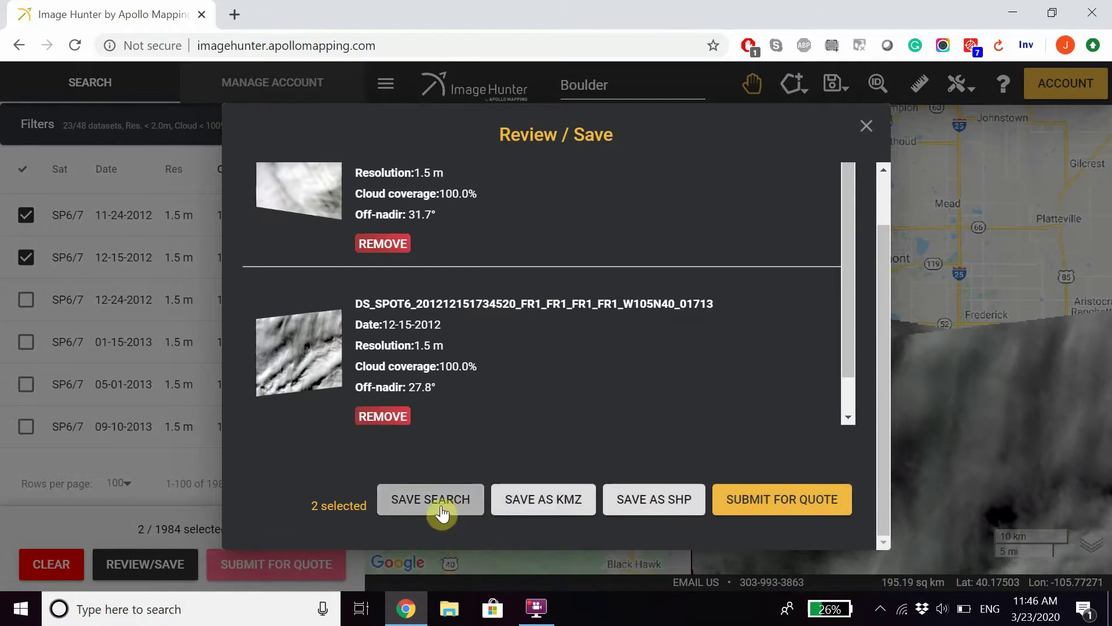
# Step: Close the scene review and save the Boulder polygon search to the account
pyautogui.click(872, 127)
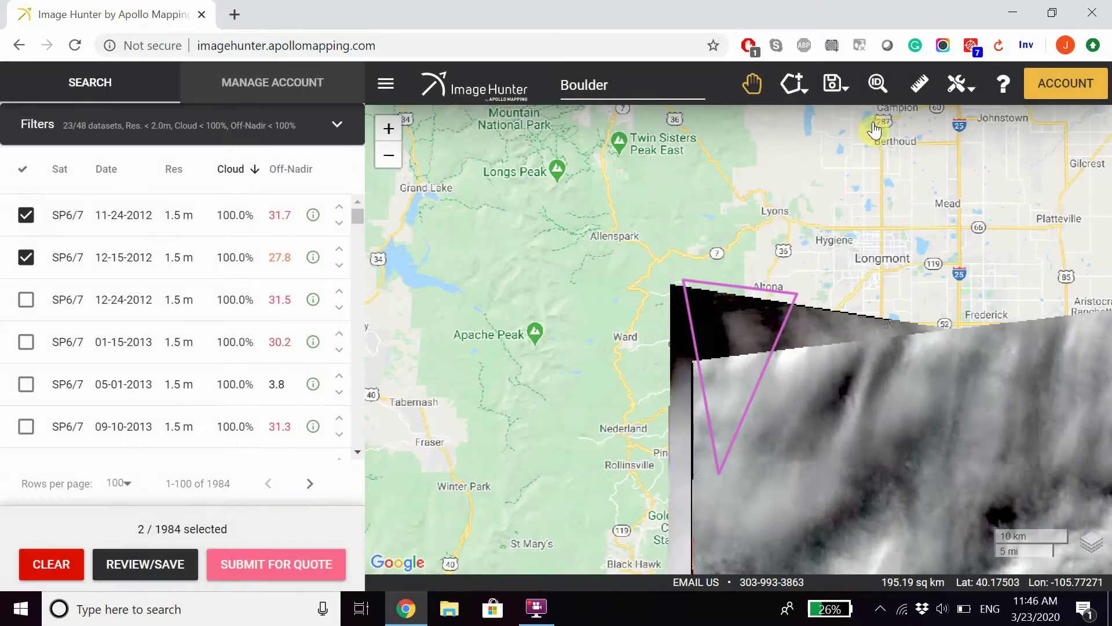
pyautogui.click(957, 87)
pyautogui.click(960, 121)
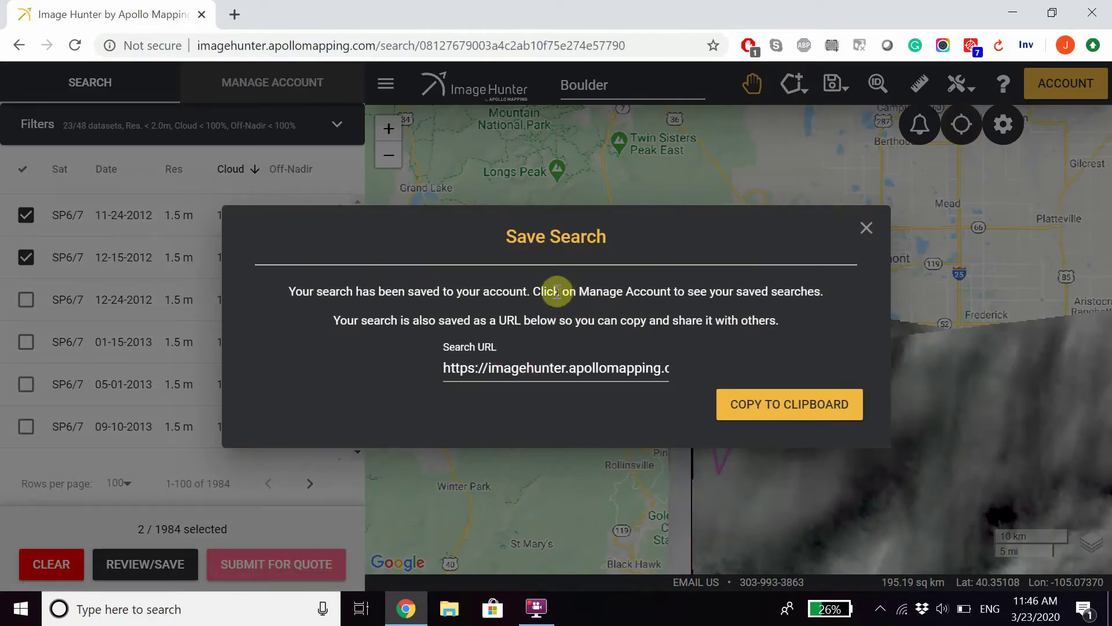
# Step: Dismiss the saved-search confirmation and request a quote for the two selected SP6 scenes
pyautogui.moveTo(561, 293); pyautogui.dragTo(709, 291)
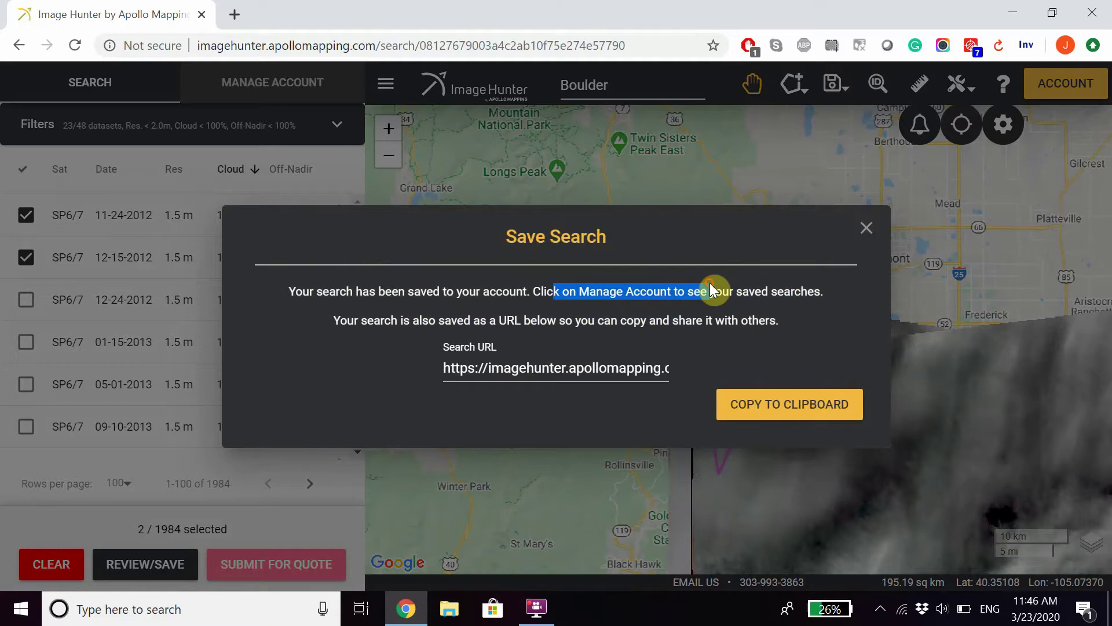
pyautogui.click(867, 229)
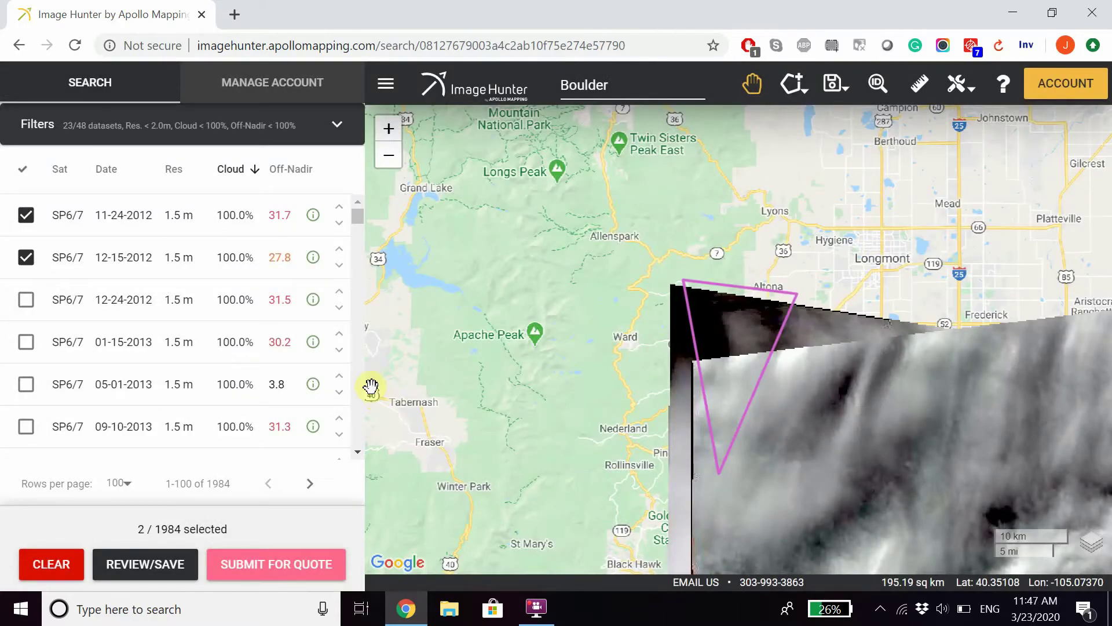
pyautogui.click(248, 566)
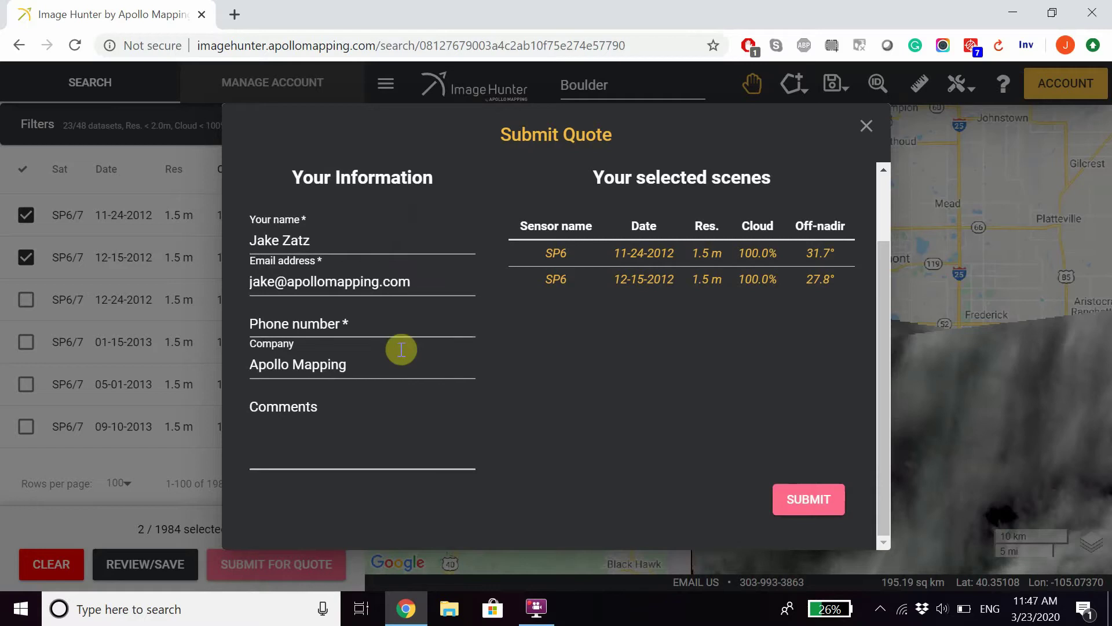